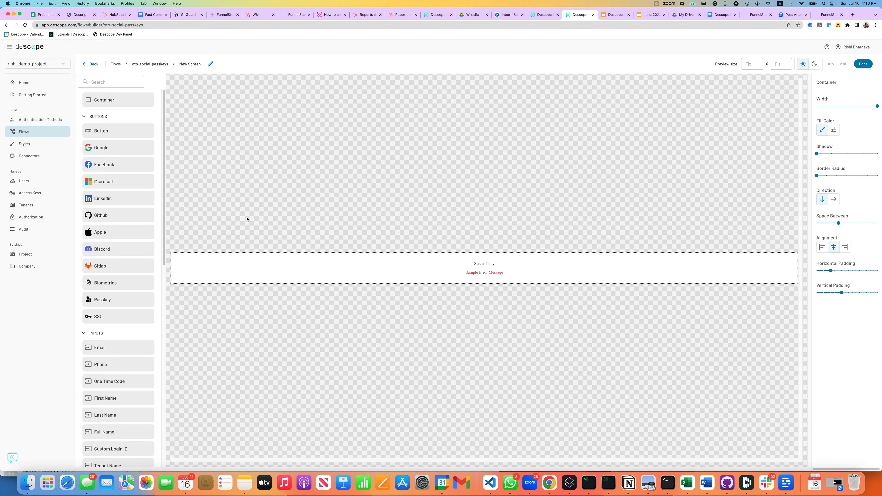
Delete the 'Screen body' placeholder text so only the sample error message remains
left_click(484, 264)
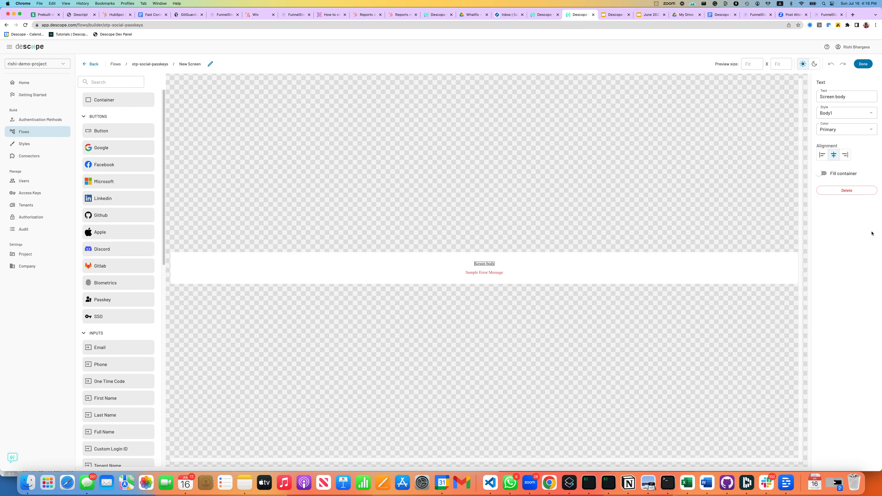
left_click(860, 192)
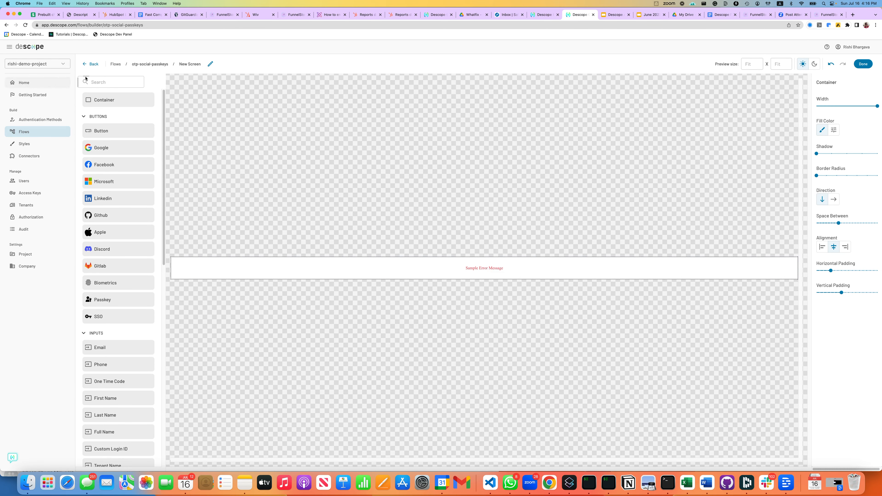
Add Google, Facebook and Apple sign-in buttons to the new screen
left_click_drag(108, 144, 389, 261)
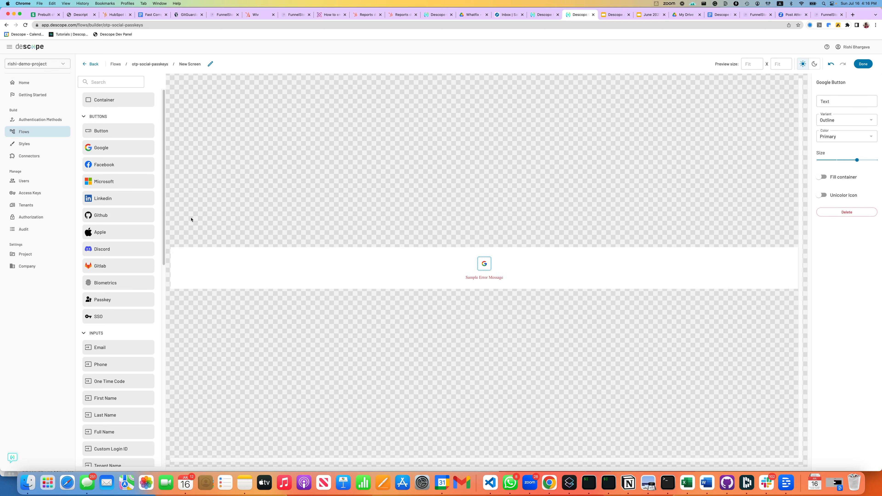
left_click_drag(125, 160, 512, 265)
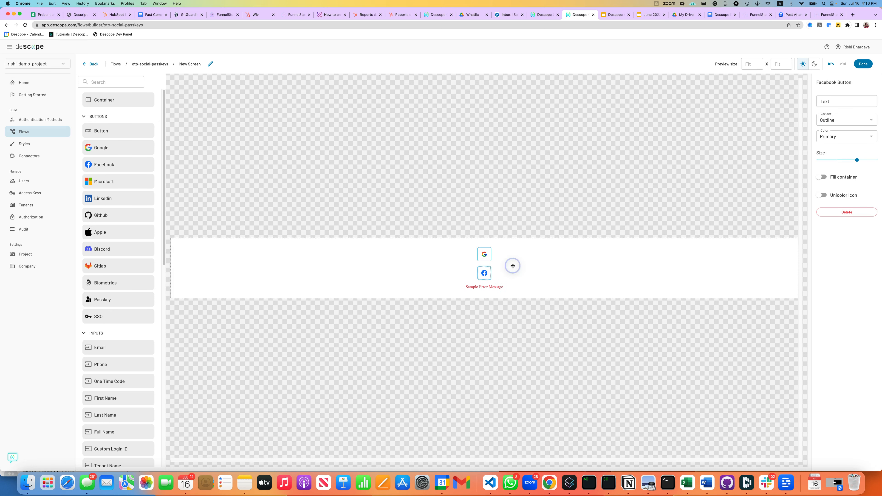
left_click_drag(118, 238, 494, 287)
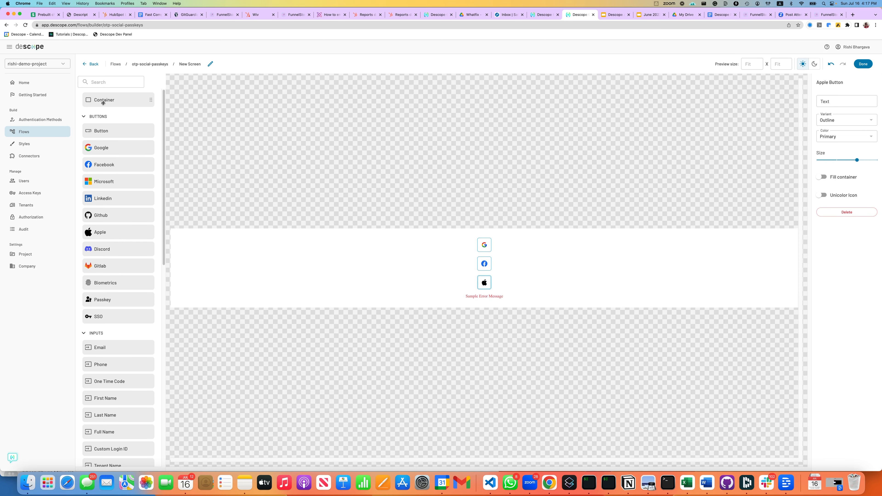
Group the Google, Facebook and Apple buttons side by side in a new container
left_click_drag(109, 103, 389, 220)
left_click_drag(483, 257, 448, 240)
left_click_drag(490, 276, 500, 252)
left_click_drag(490, 283, 528, 256)
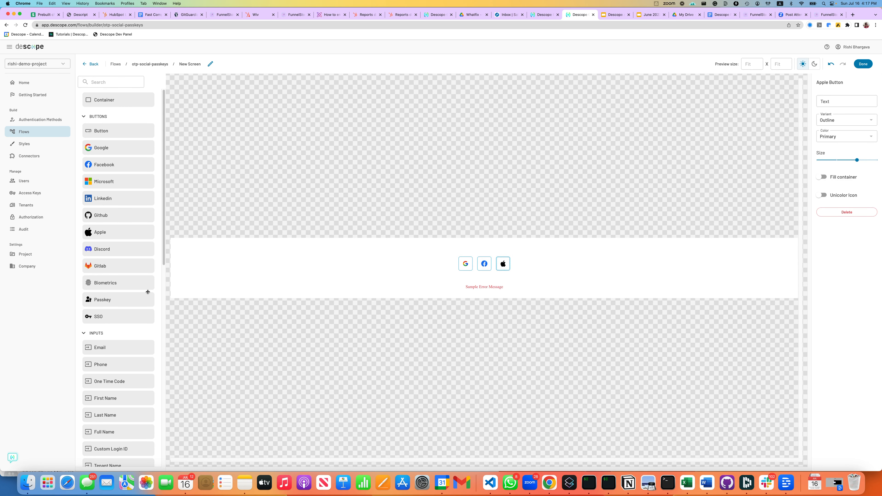
Add a divider above the row of social buttons
scroll(147, 292, "down", 5)
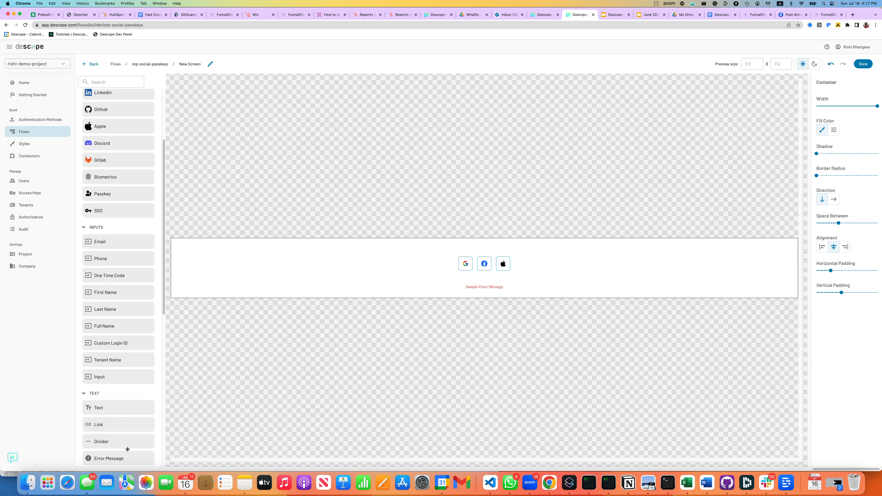
left_click_drag(127, 445, 382, 241)
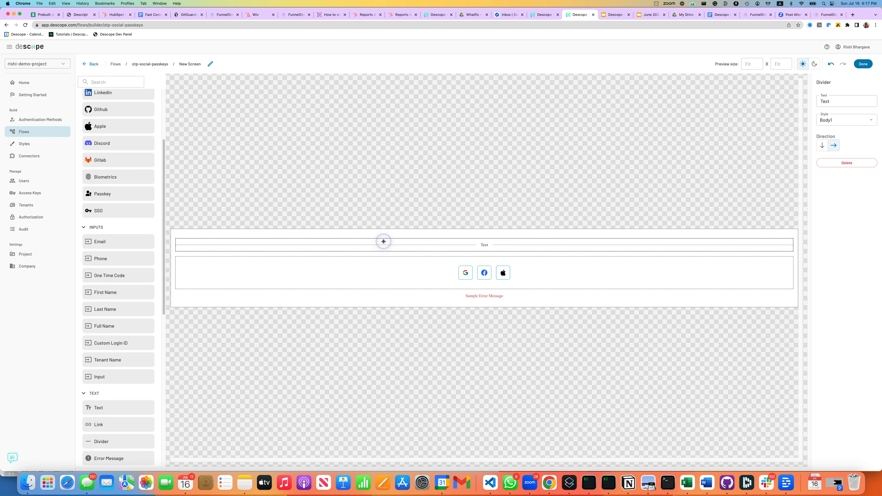
scroll(108, 139, "up", 5)
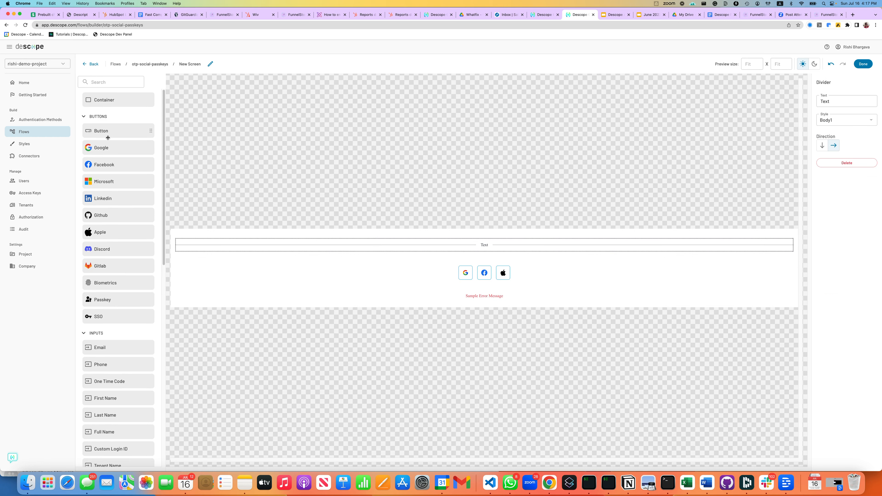
Add a Phone input at the top of the screen with a plain button below it
left_click_drag(131, 362, 380, 218)
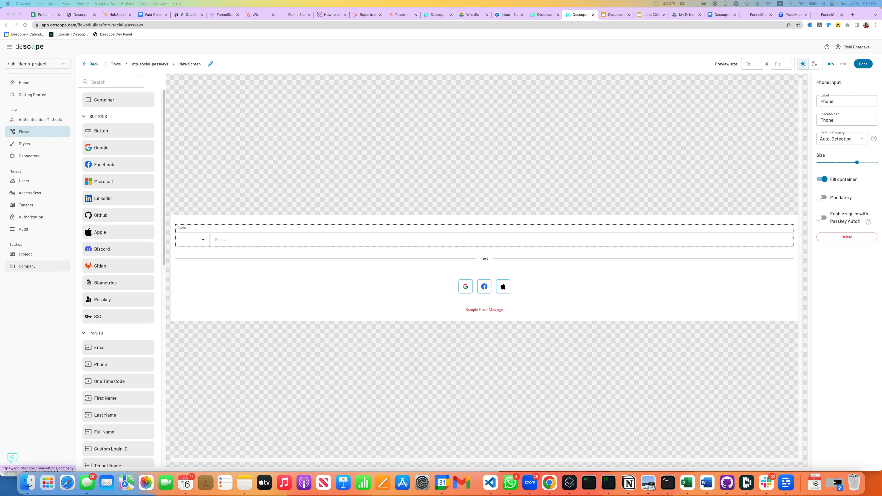
left_click(442, 244)
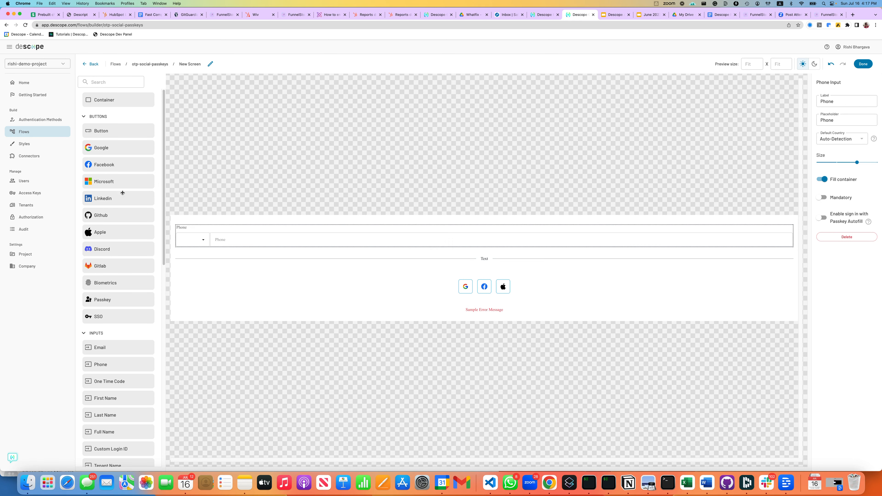
left_click_drag(120, 131, 269, 250)
Label the new button 'One Time Password'
left_click(847, 103)
triple_click(847, 103)
type("Login with OTP")
key("BackSpace")
key("BackSpace")
key("BackSpace")
key("BackSpace")
key("BackSpace")
key("BackSpace")
key("BackSpace")
key("BackSpace")
key("BackSpace")
key("BackSpace")
key("BackSpace")
key("BackSpace")
key("BackSpace")
key("BackSpace")
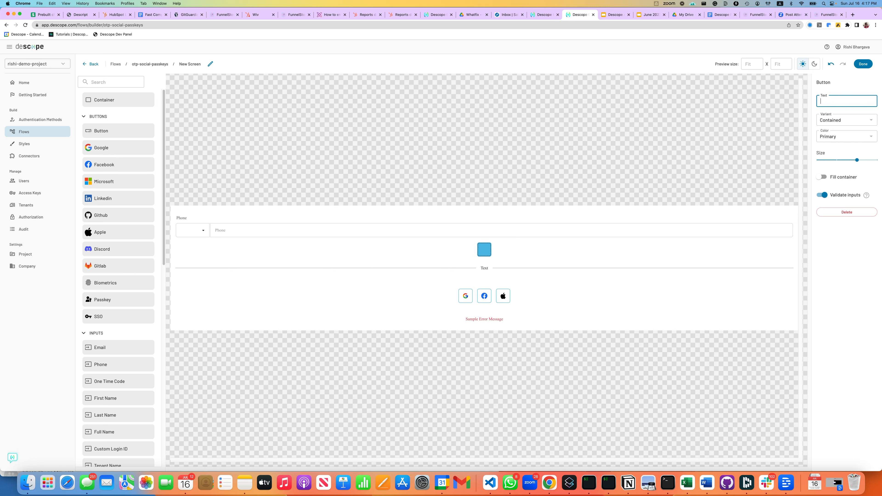
type("One Time Password")
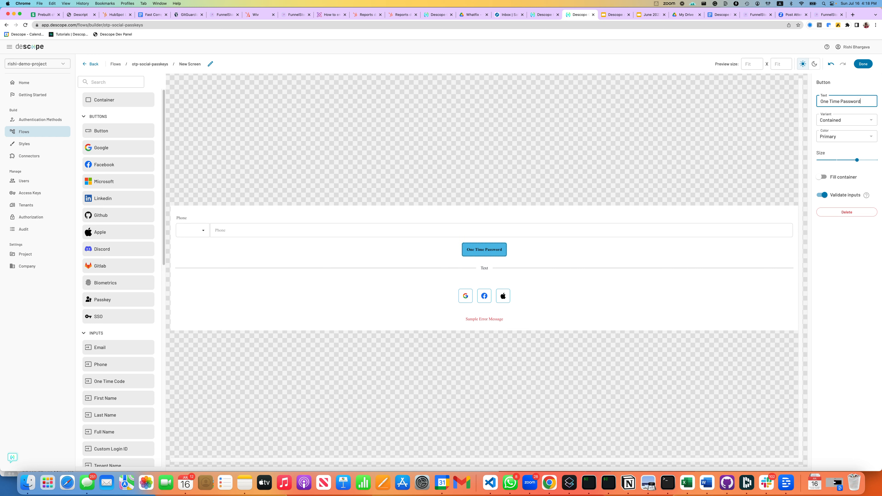
left_click(861, 83)
Add a passkey button and group it beside One Time Password in a container
left_click_drag(118, 299, 561, 248)
left_click_drag(125, 104, 429, 230)
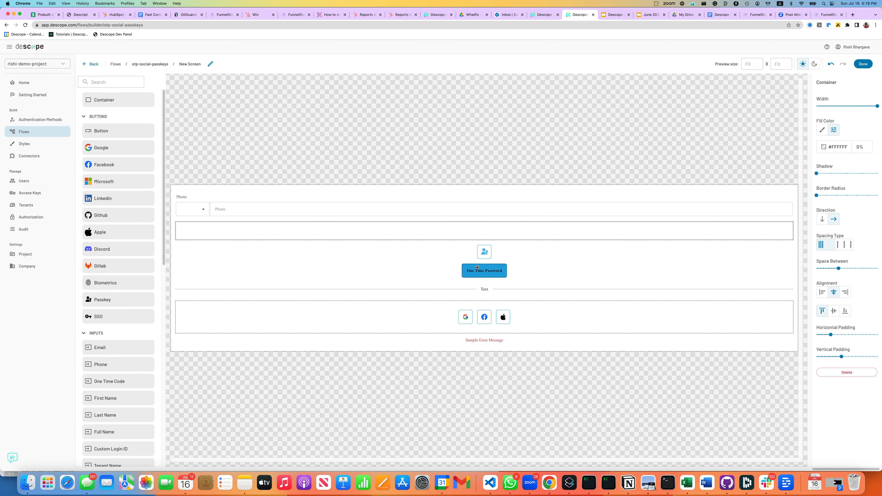
left_click_drag(490, 274, 435, 228)
left_click_drag(484, 267, 543, 241)
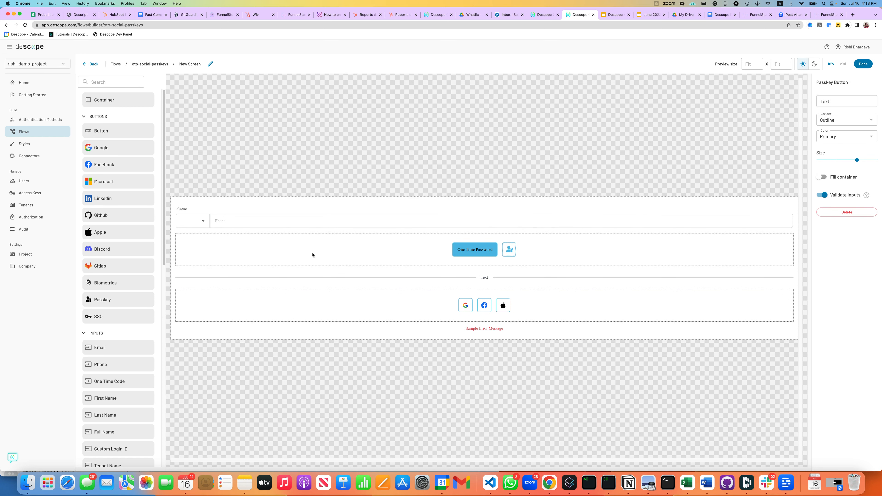
left_click(467, 294)
Leave the screen editor and move the New Screen node higher on the canvas
left_click(862, 65)
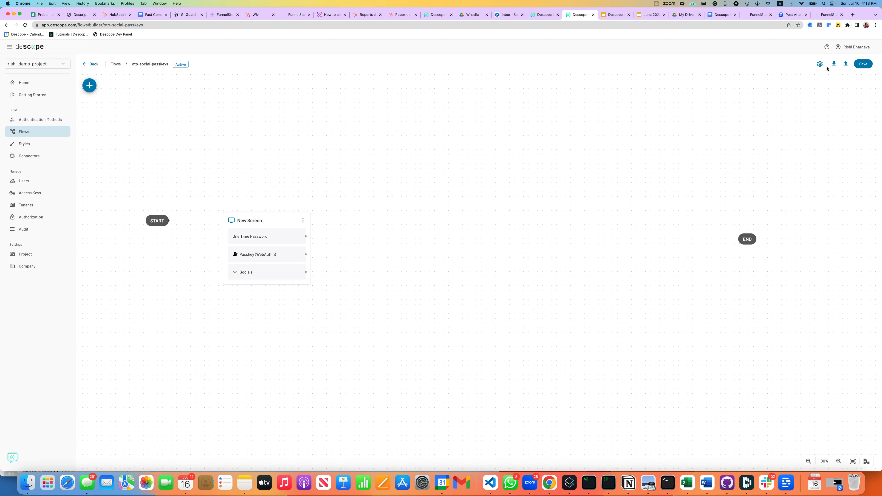
left_click_drag(268, 221, 273, 182)
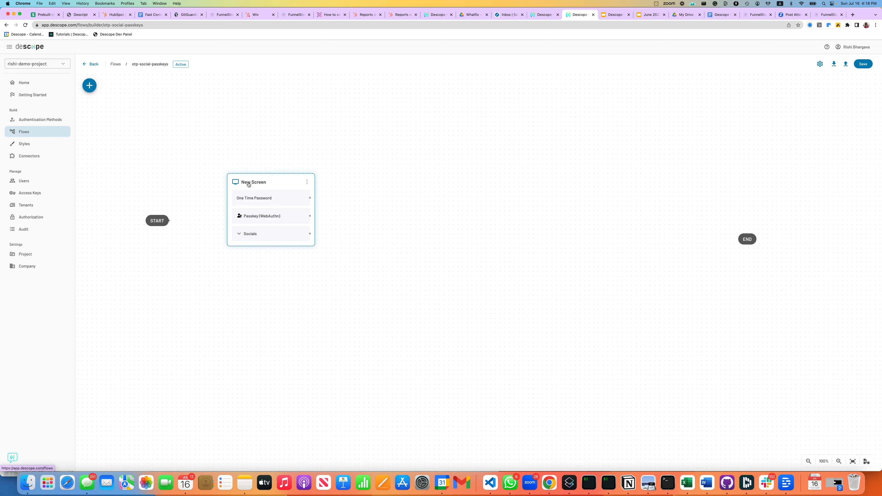
double_click(271, 184)
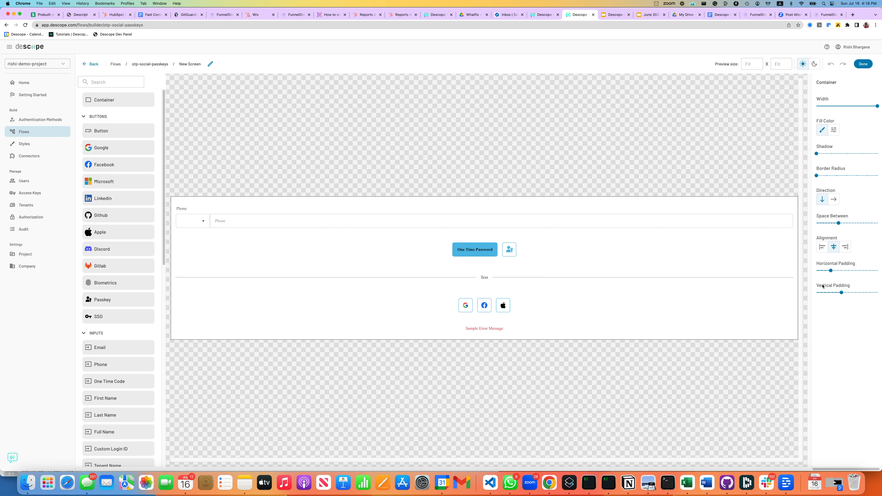
left_click(863, 64)
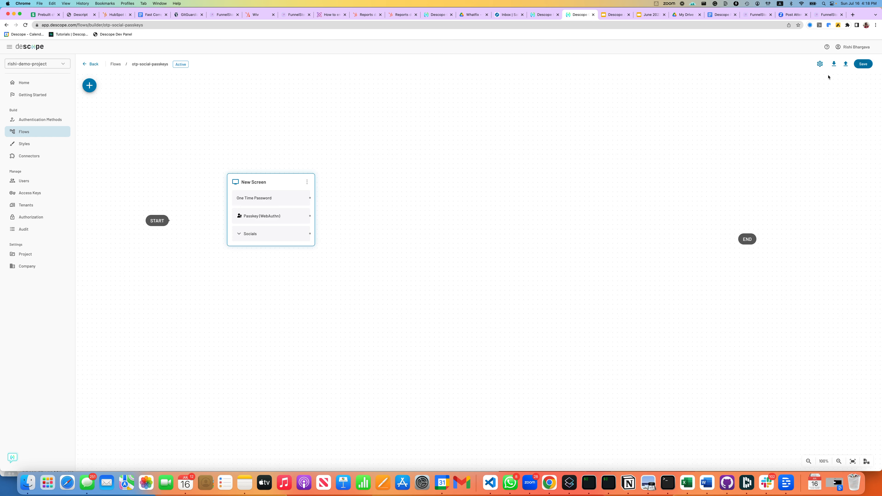
Connect START to the New Screen node and shift the node left
left_click_drag(168, 220, 276, 180)
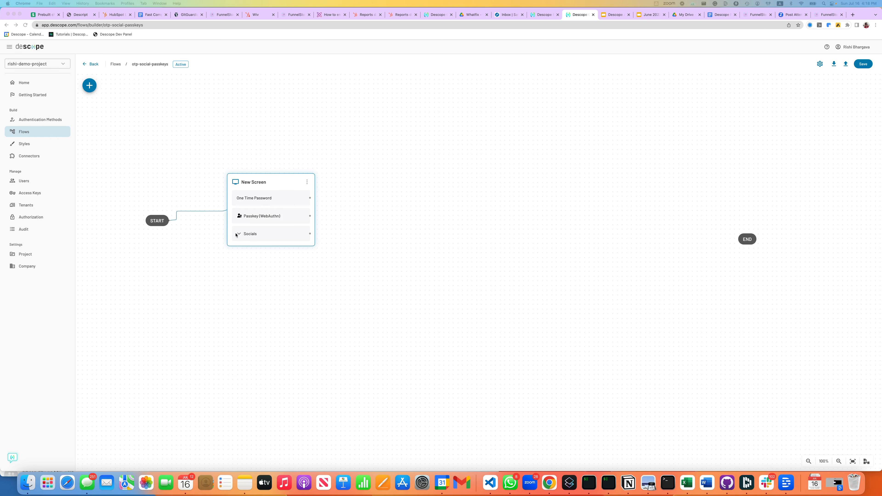
left_click_drag(281, 176, 230, 183)
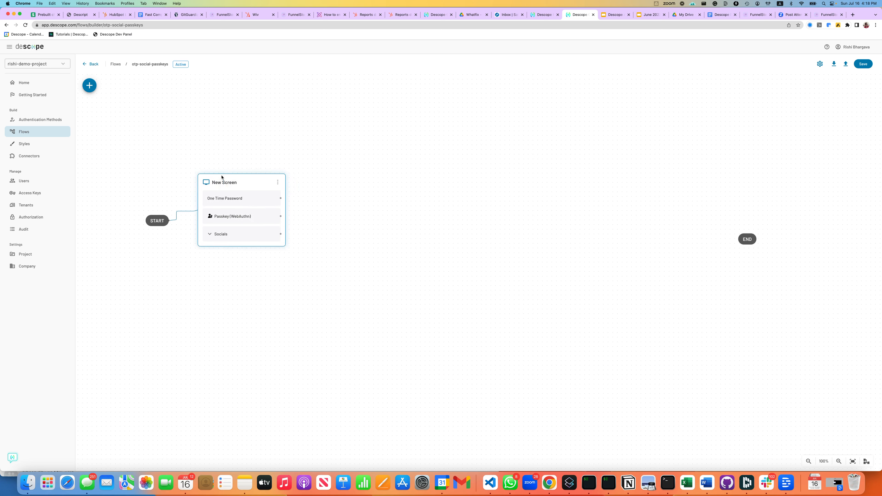
left_click(93, 85)
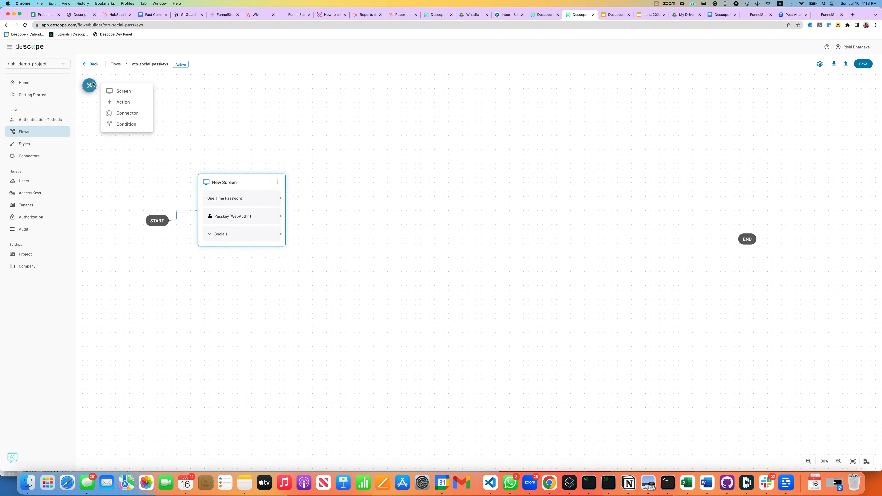
Add a Sign Up or In / OAuth action and route the Socials output to it
left_click(129, 103)
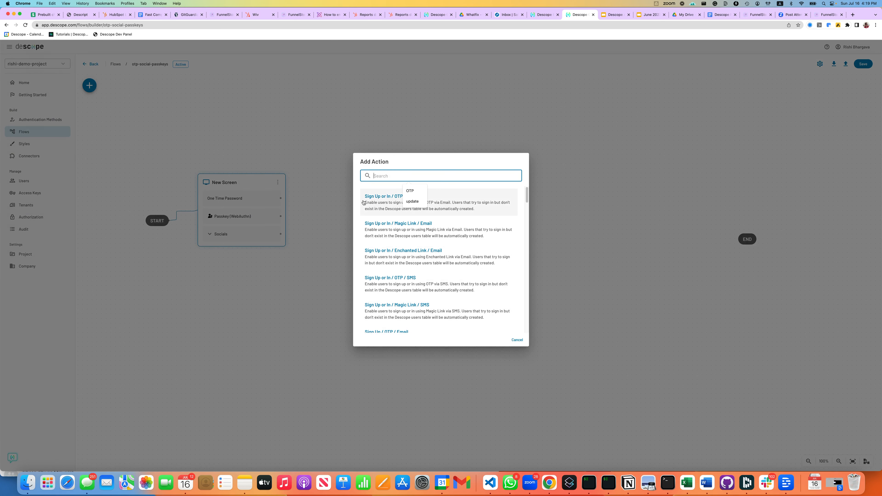
type("oauth")
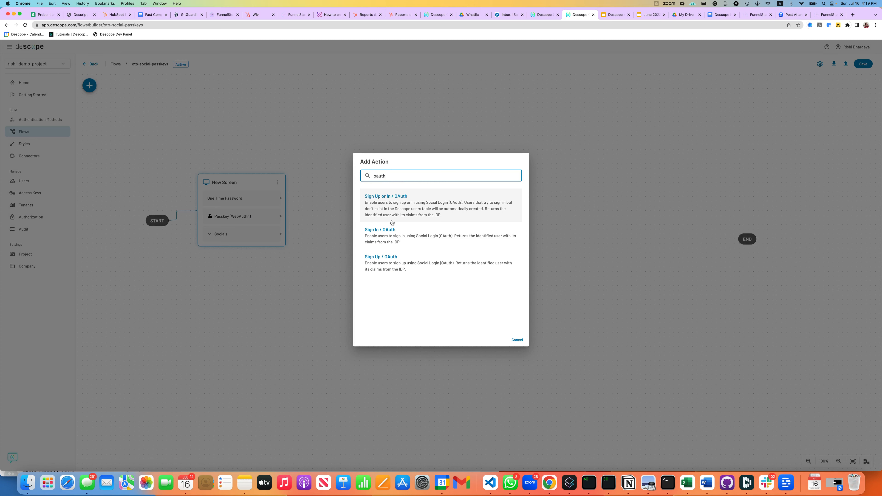
left_click(423, 201)
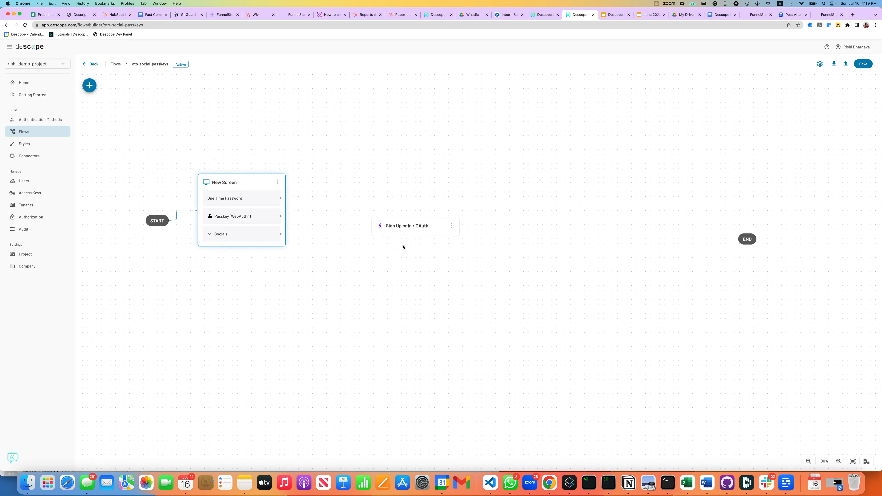
left_click(374, 313)
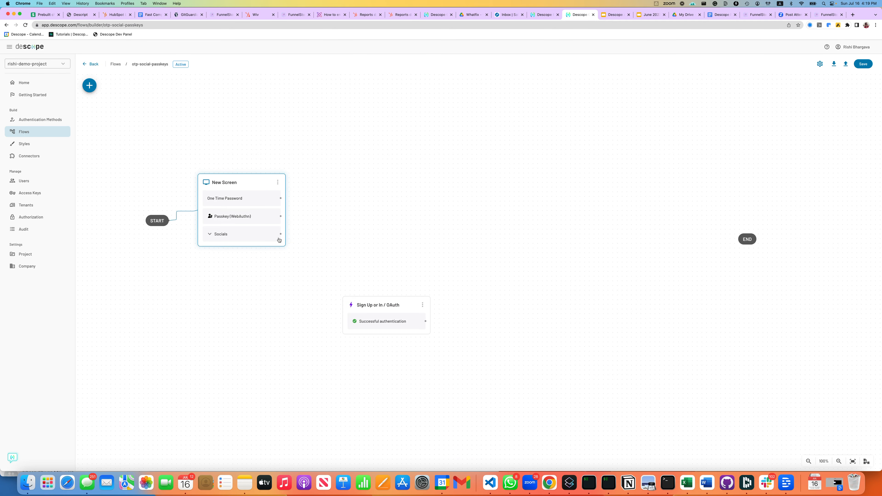
left_click_drag(280, 234, 366, 306)
Add a Sign Up or In / Passkeys (WebAuthn) action linked from the Passkey (WebAuthn) output
left_click(90, 85)
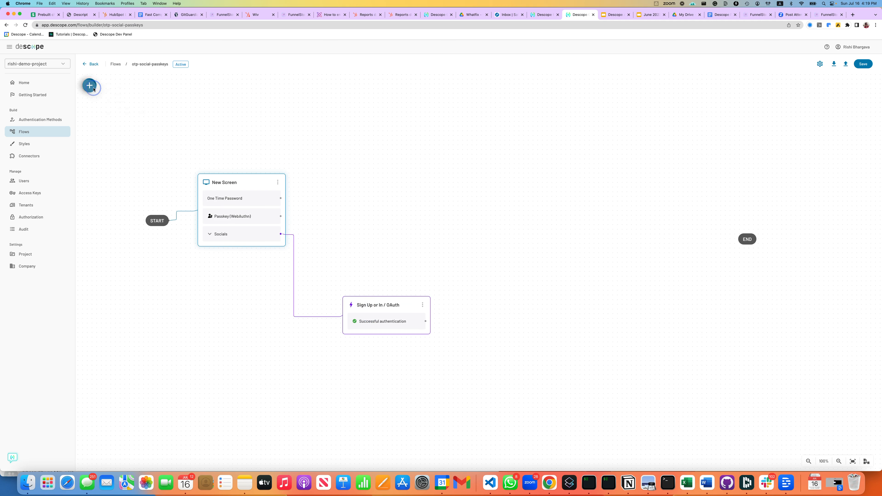
left_click(130, 106)
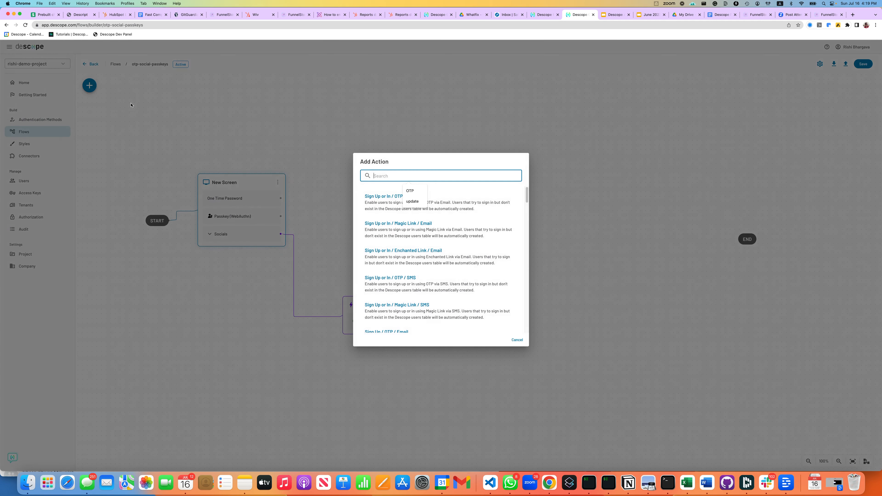
type("si")
type("gn")
type("passkeys")
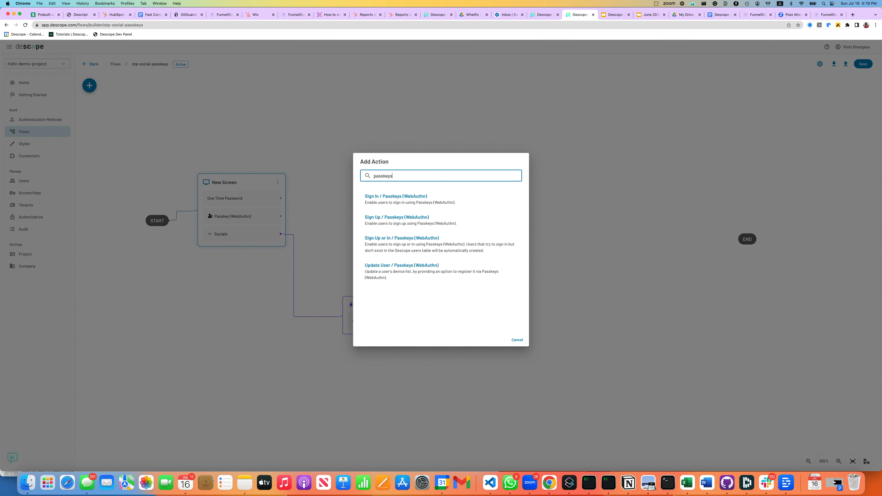
left_click(415, 250)
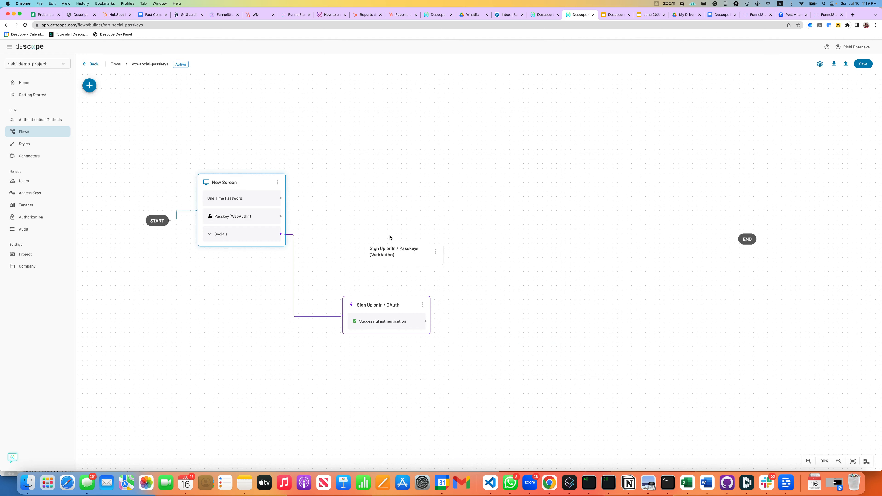
left_click(376, 199)
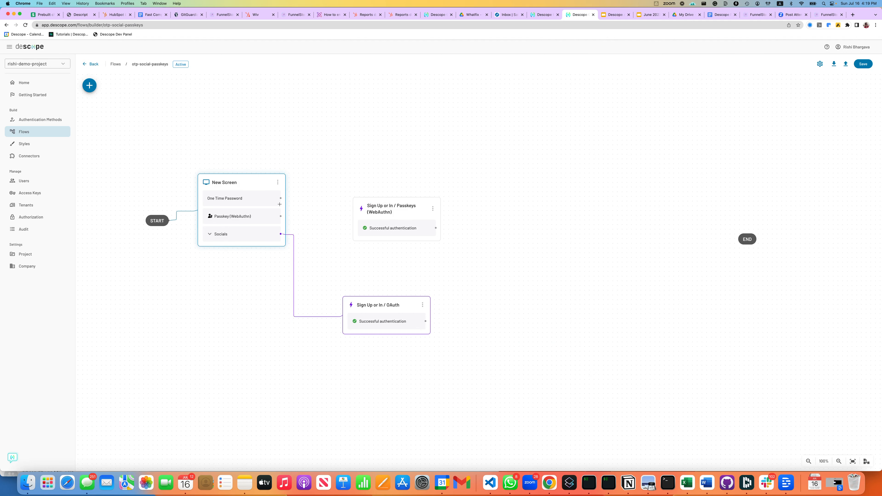
left_click_drag(282, 216, 378, 201)
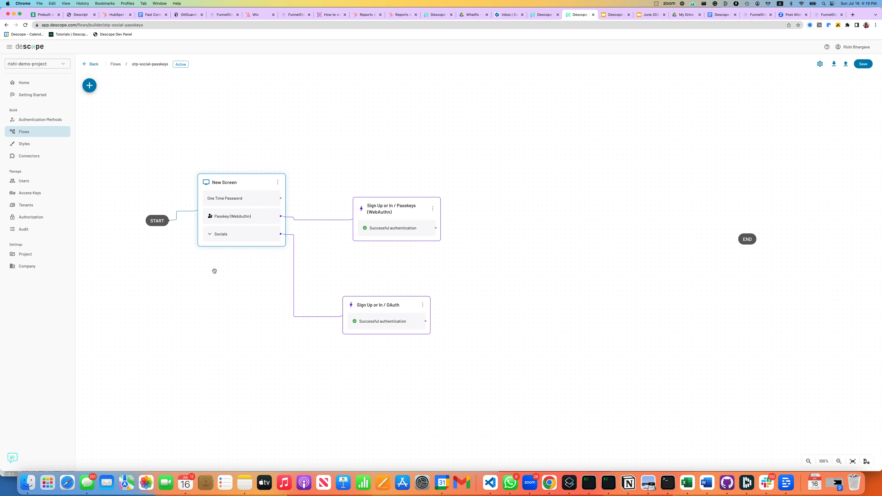
left_click(89, 85)
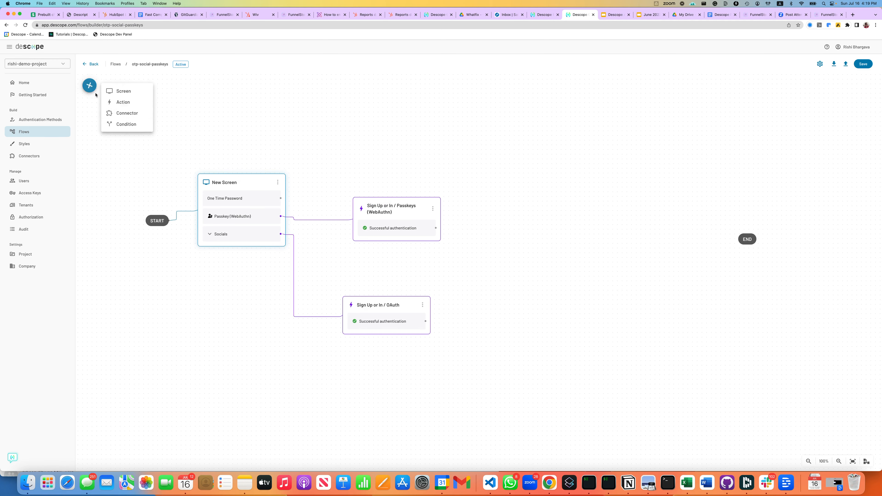
Add the Sign Up or In / OTP / SMS action and connect One Time Password to it
left_click(126, 105)
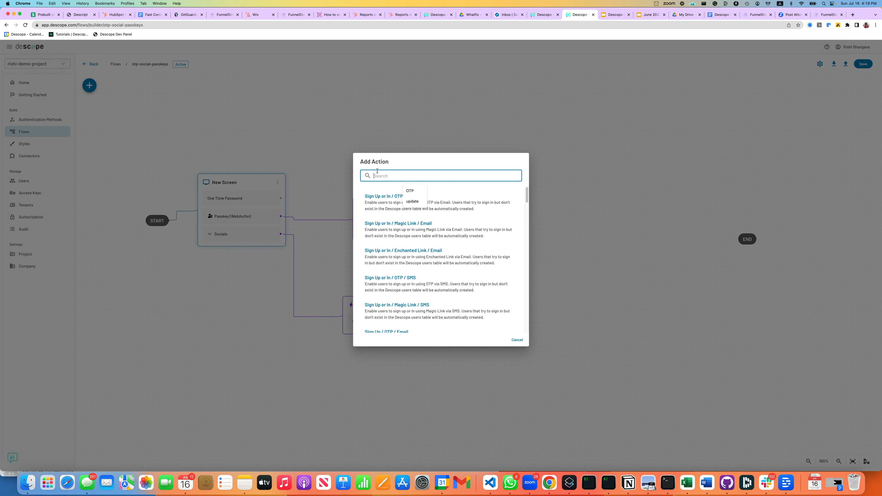
type("OTP")
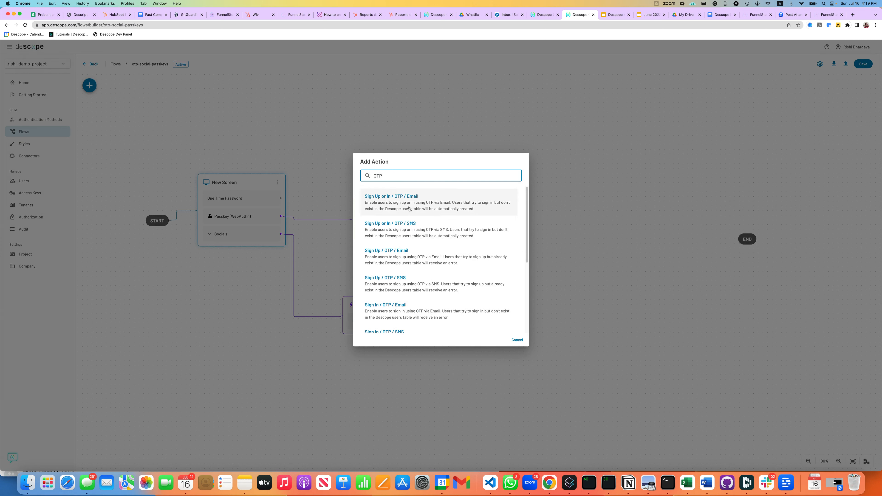
left_click(413, 230)
left_click_drag(397, 184, 398, 122)
left_click_drag(395, 206, 422, 246)
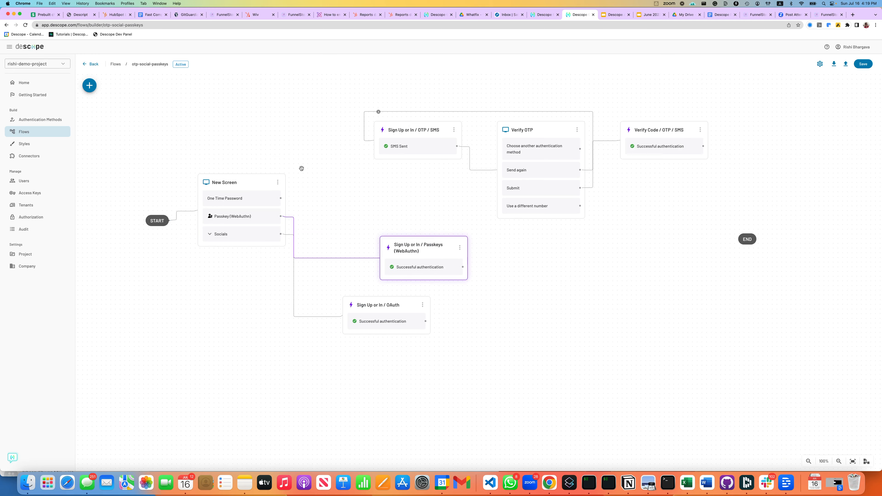
left_click_drag(281, 198, 348, 149)
Rearrange the passkeys, OAuth, Verify OTP and Verify Code nodes, then open Verify OTP
left_click_drag(410, 248, 352, 206)
left_click_drag(389, 304, 365, 258)
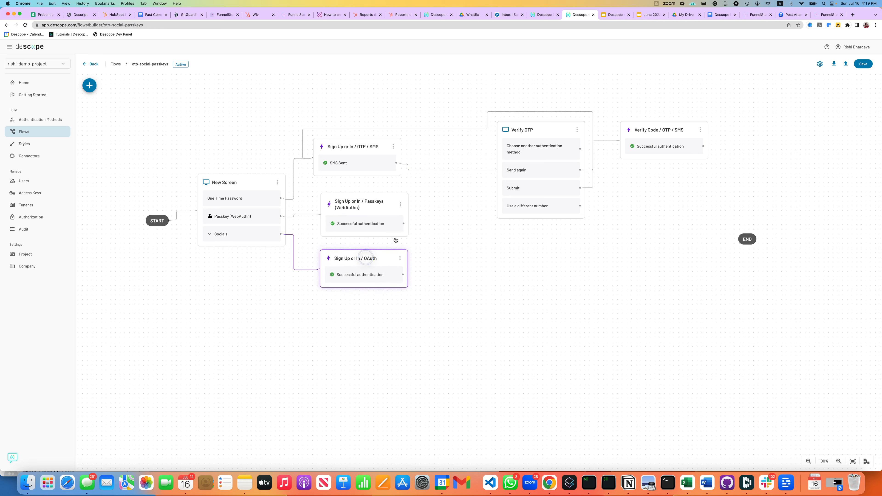
left_click(533, 130)
left_click_drag(533, 131, 489, 130)
left_click_drag(658, 131, 631, 177)
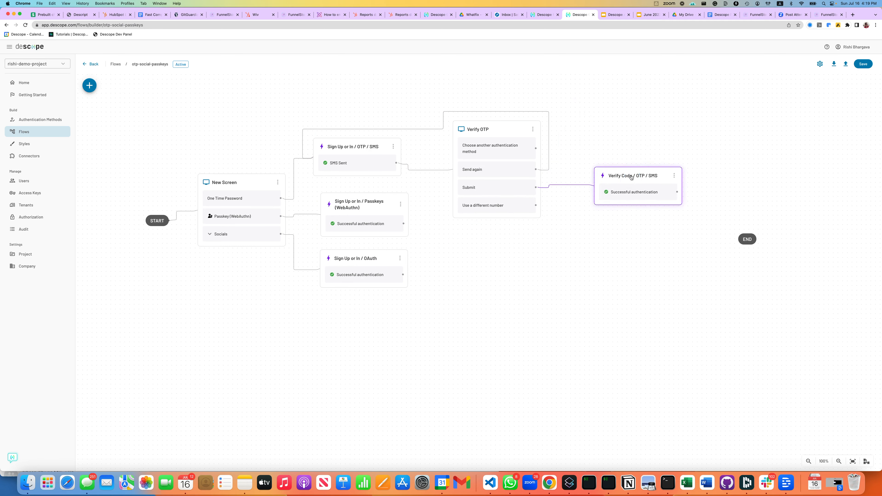
double_click(497, 125)
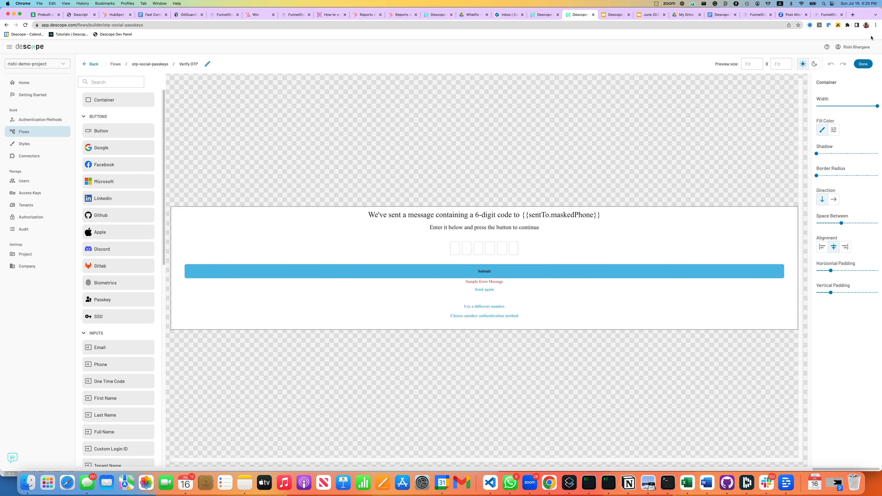
Exit the Verify OTP editor, move the END node right, and shift the flow left
left_click(863, 64)
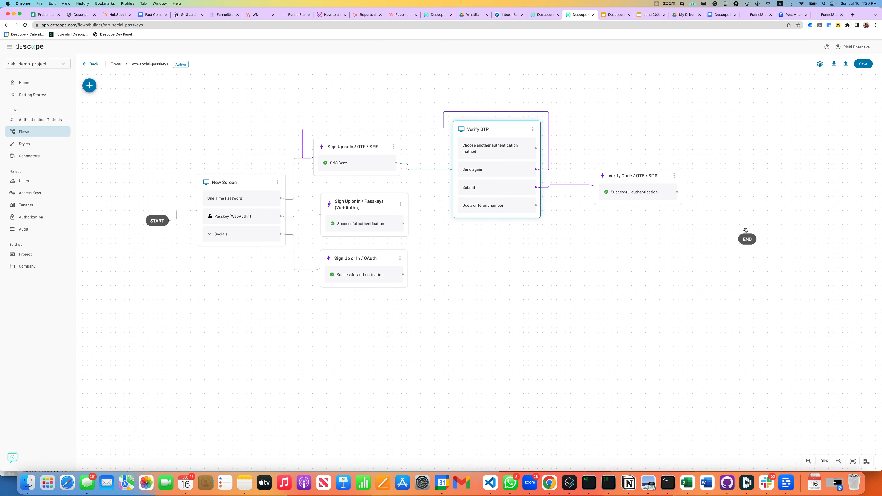
left_click_drag(752, 238, 810, 226)
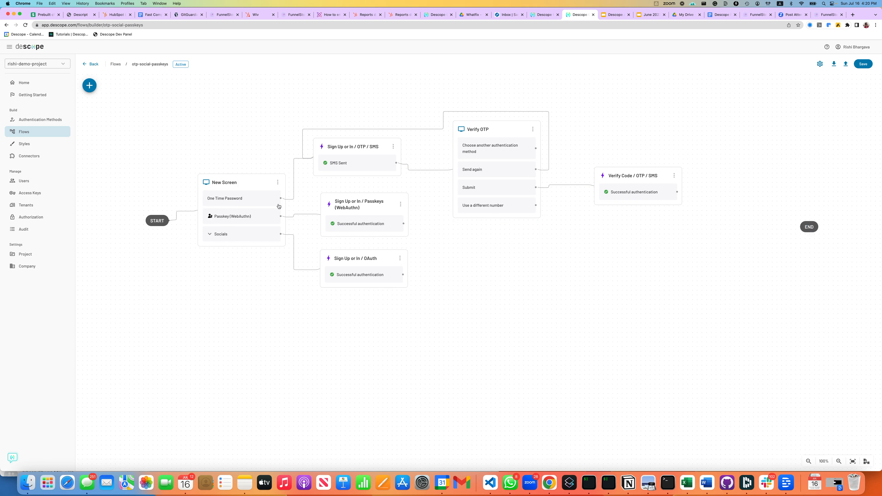
left_click_drag(522, 336, 459, 341)
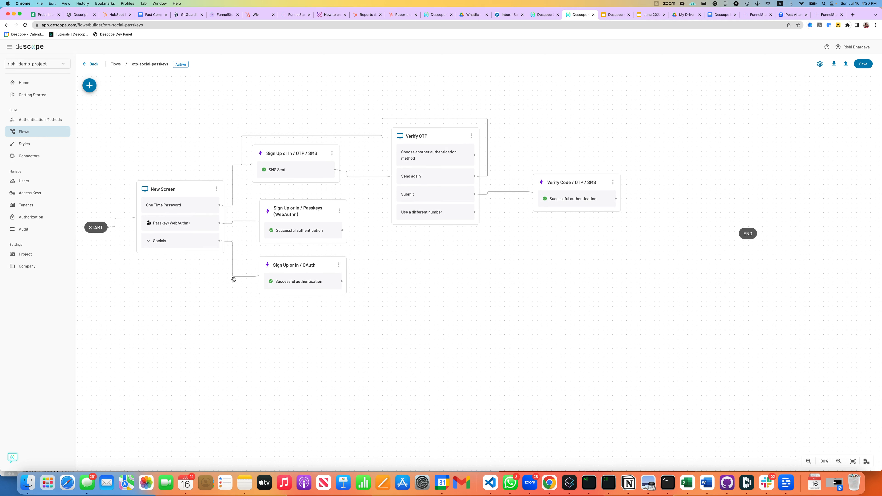
left_click(90, 85)
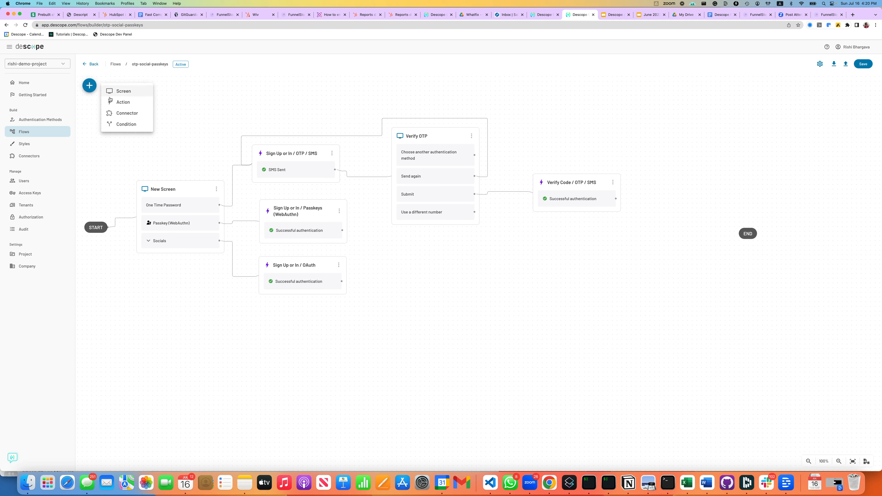
Add a condition step to the canvas named 'is phone verified'
left_click(130, 125)
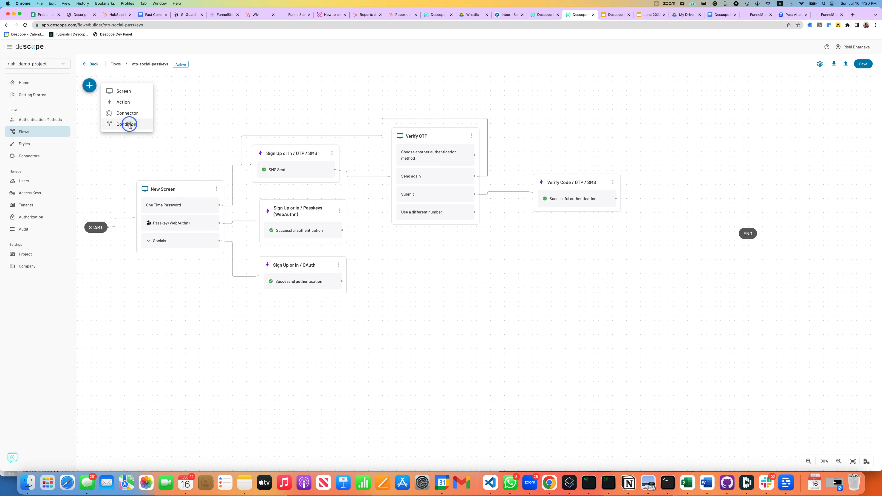
left_click(405, 297)
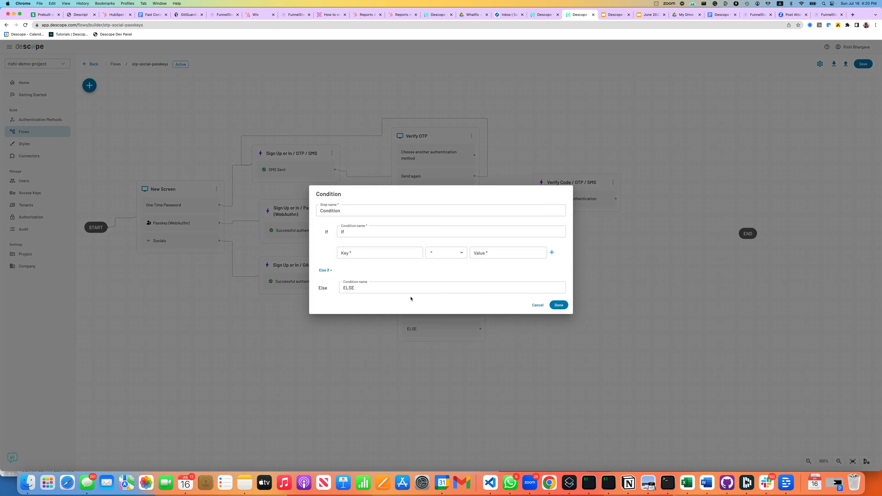
double_click(396, 209)
type("is phone verified")
Define condition 'phone' as user.verifiedPhone Is True, with else branch 'phone not verified'
double_click(405, 230)
type("phone")
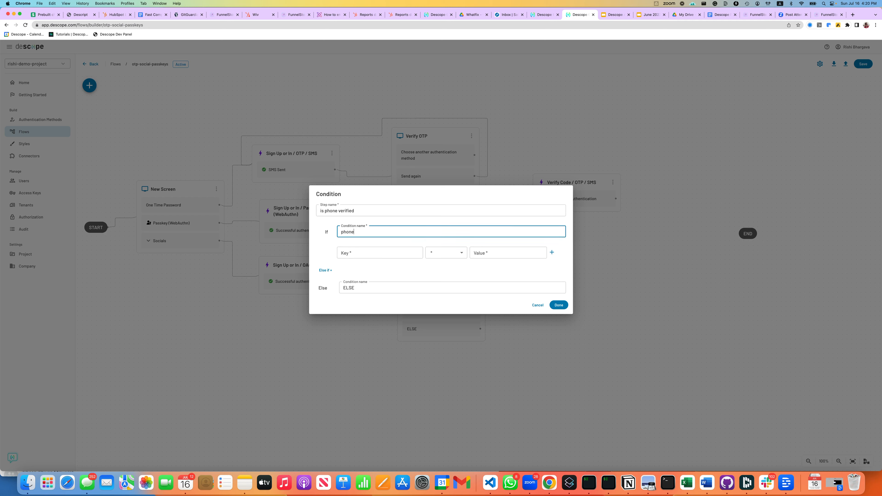
key("Tab")
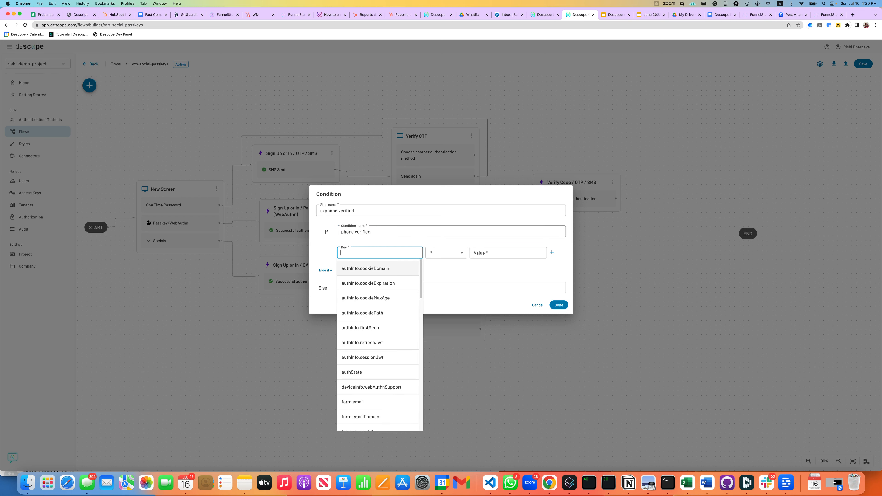
type("verif")
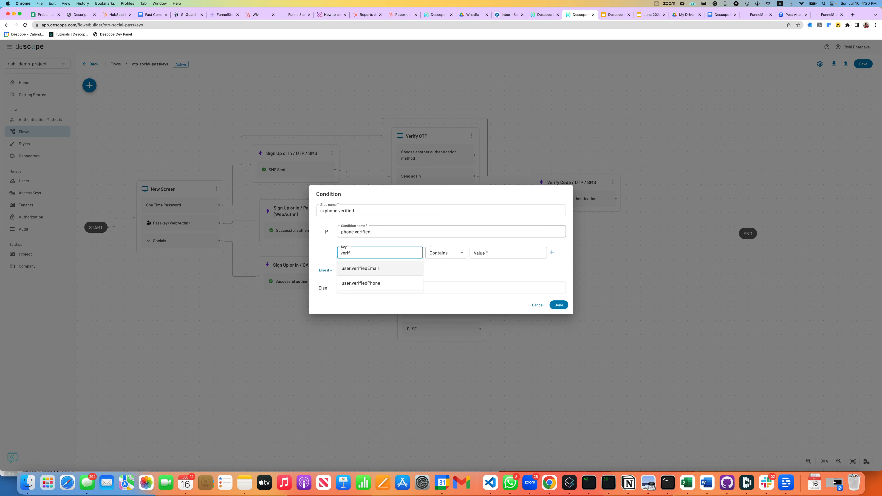
left_click(369, 283)
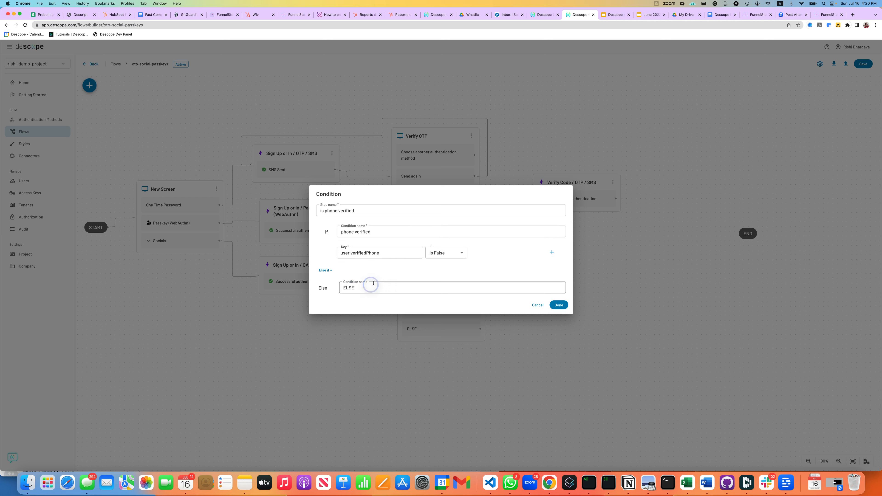
left_click(434, 251)
left_click(441, 277)
left_click(402, 290)
key("super+a")
type("phone not verified")
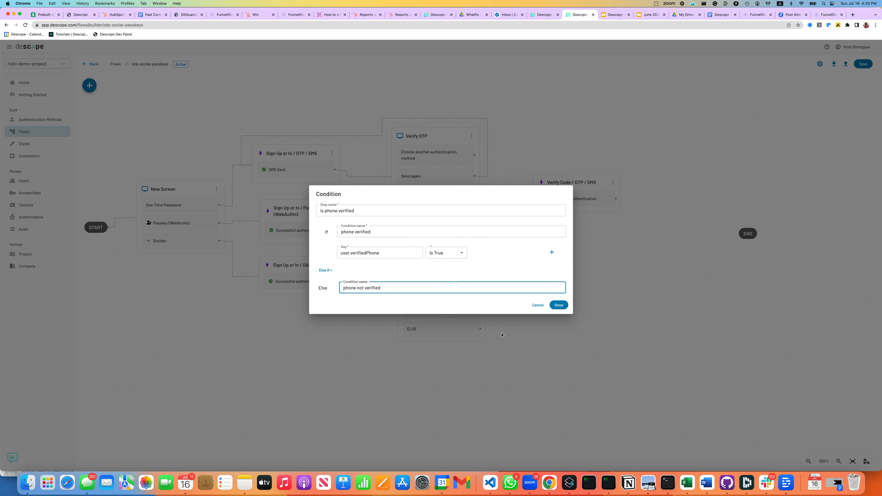
left_click(562, 308)
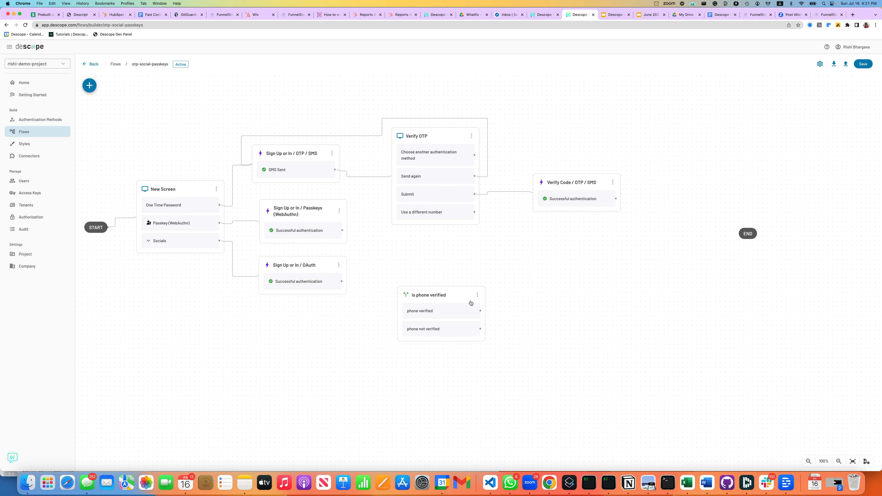
Reposition 'is phone verified' and connect the OAuth action's successful authentication output to it
left_click_drag(427, 295, 420, 326)
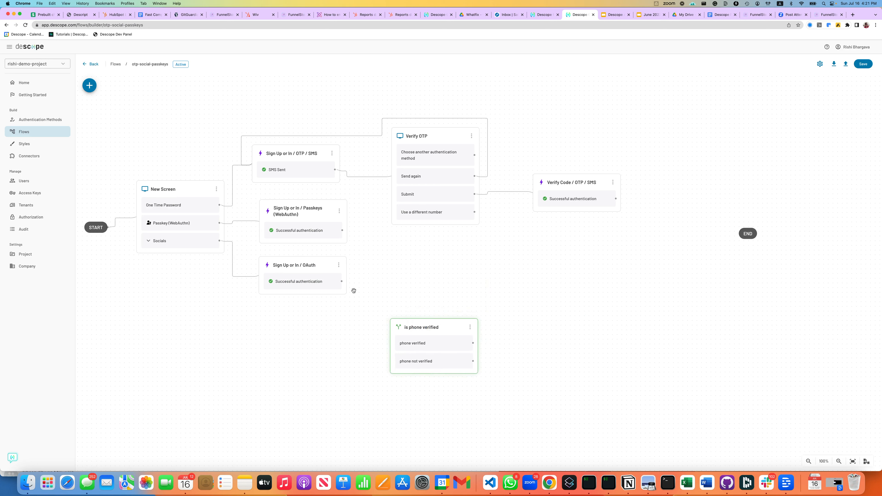
left_click_drag(340, 281, 422, 330)
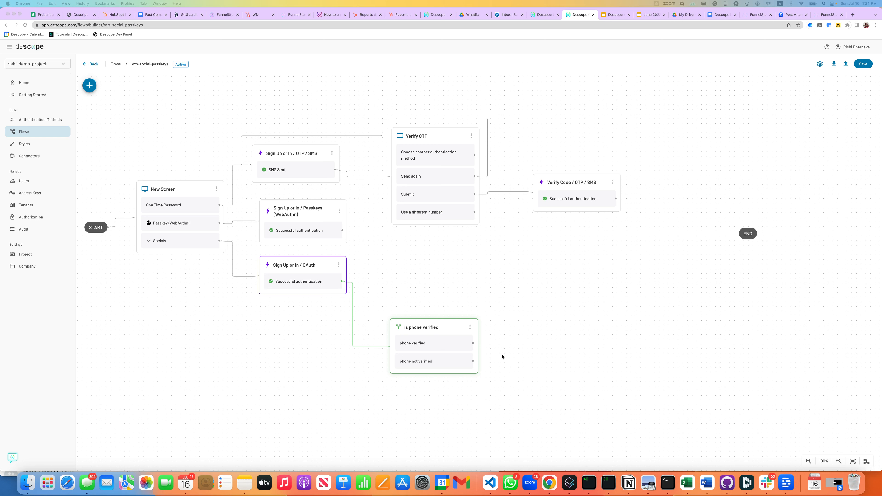
left_click(559, 336)
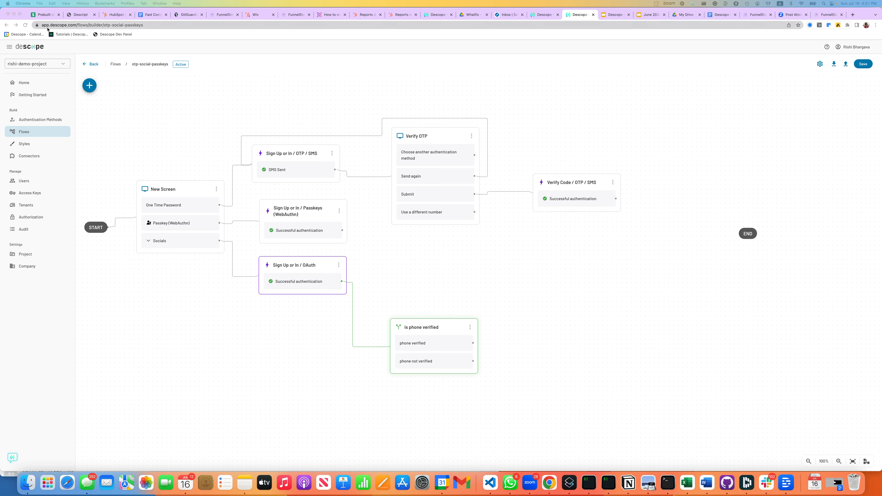
left_click(581, 300)
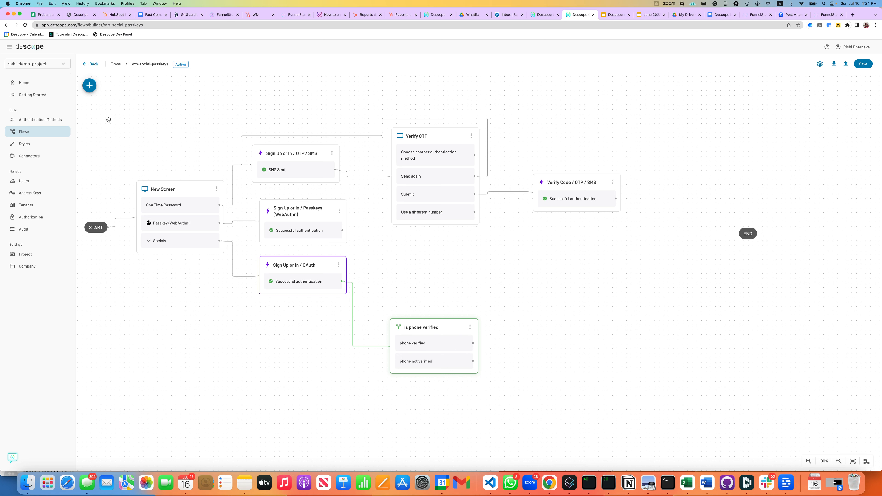
Add a new screen step to the flow and delete its 'Screen body' placeholder text
left_click(89, 86)
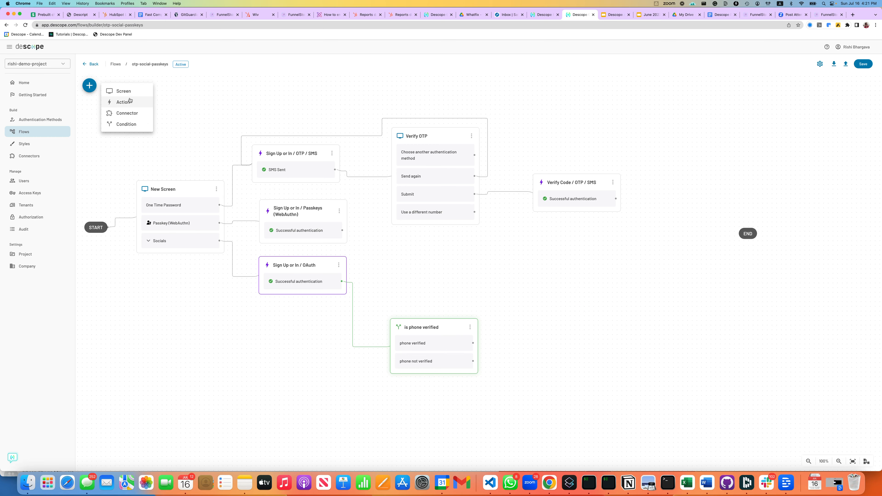
left_click(122, 90)
left_click(548, 341)
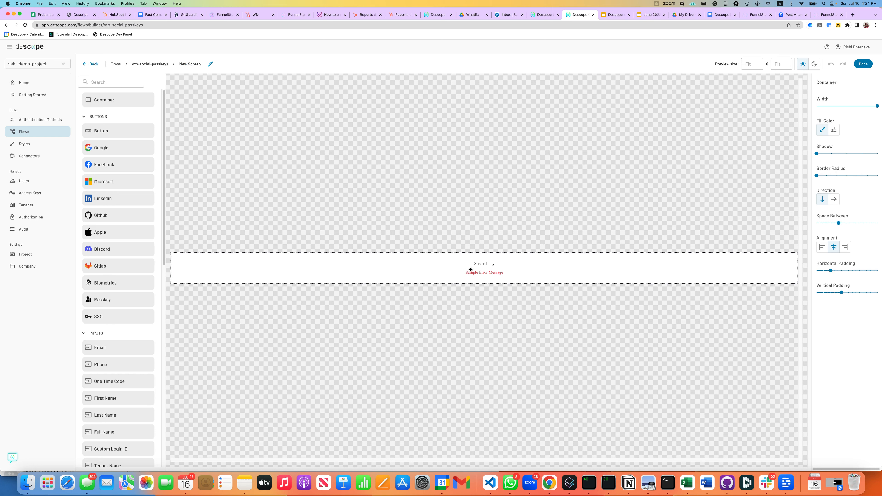
left_click(483, 264)
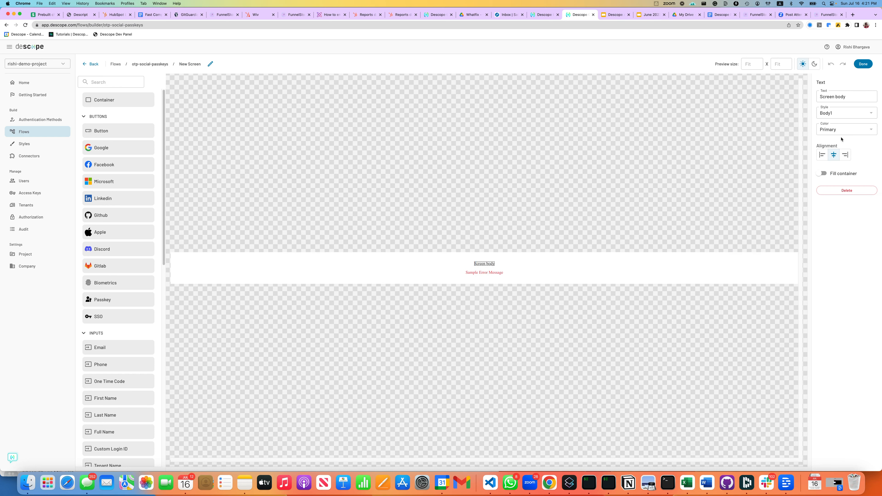
left_click(833, 191)
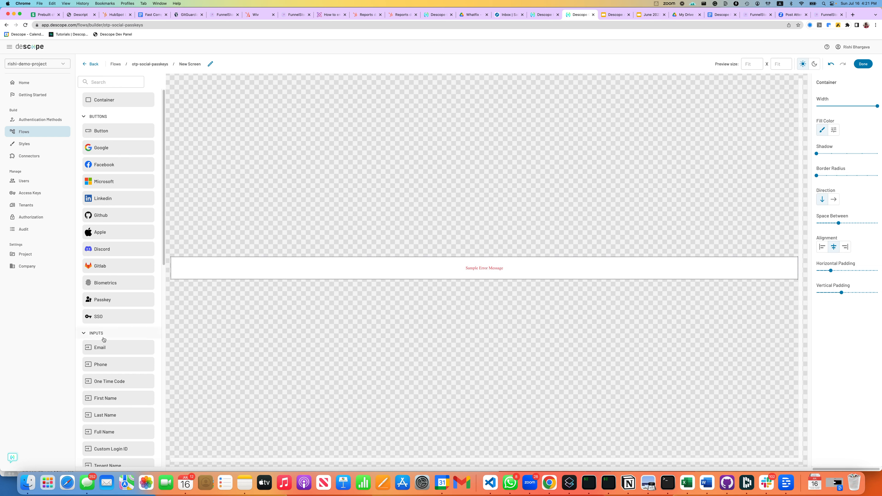
Put a Phone input and a 'Verify phone' button on the screen
left_click_drag(115, 361, 430, 239)
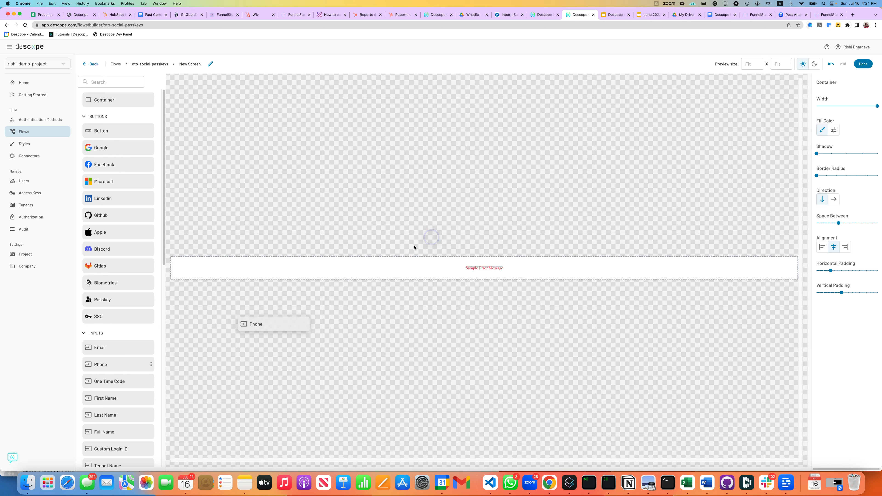
left_click_drag(118, 135, 475, 280)
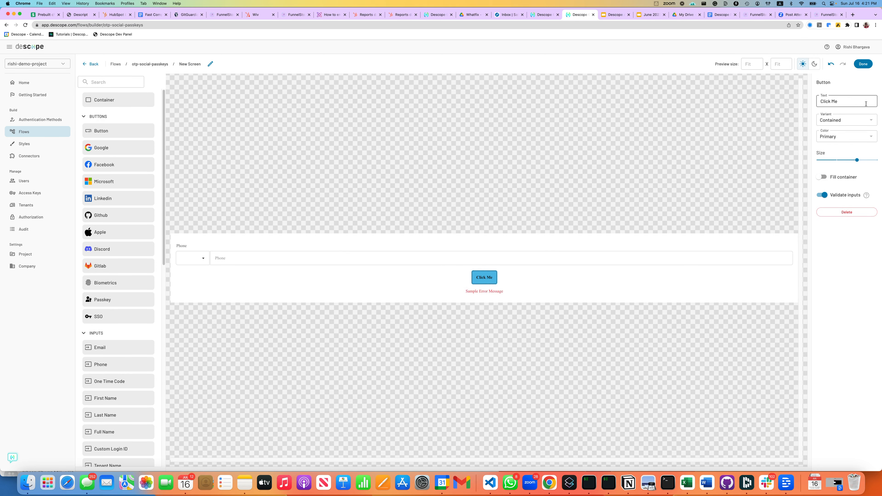
triple_click(861, 101)
type("Verify phone")
left_click(864, 65)
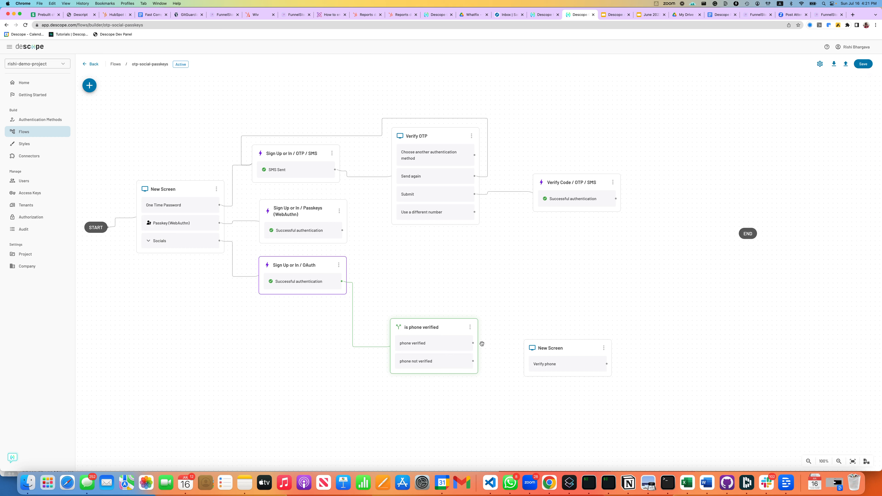
Route 'phone not verified' to the New Screen and 'phone verified' to END
left_click_drag(473, 362, 565, 351)
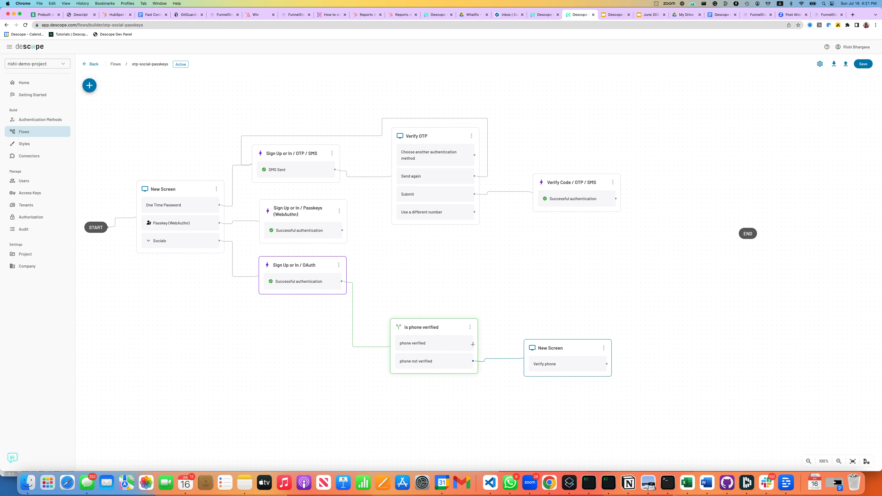
left_click_drag(472, 344, 747, 235)
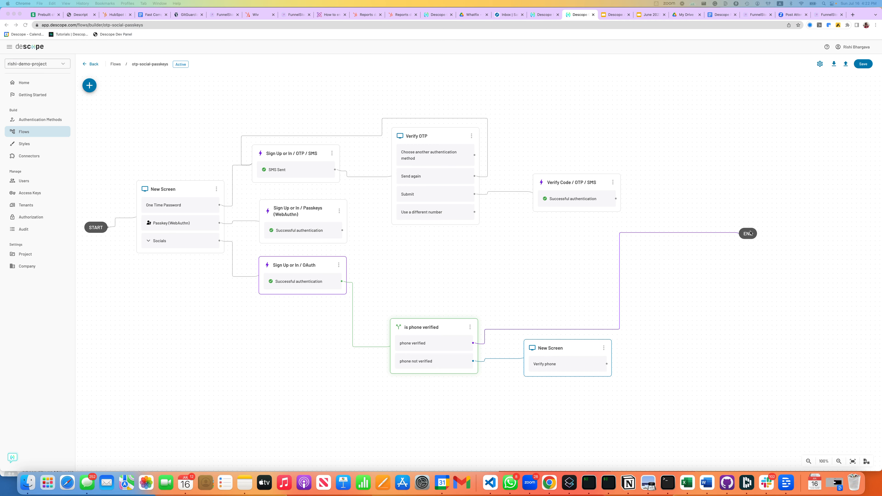
left_click_drag(750, 233, 843, 295)
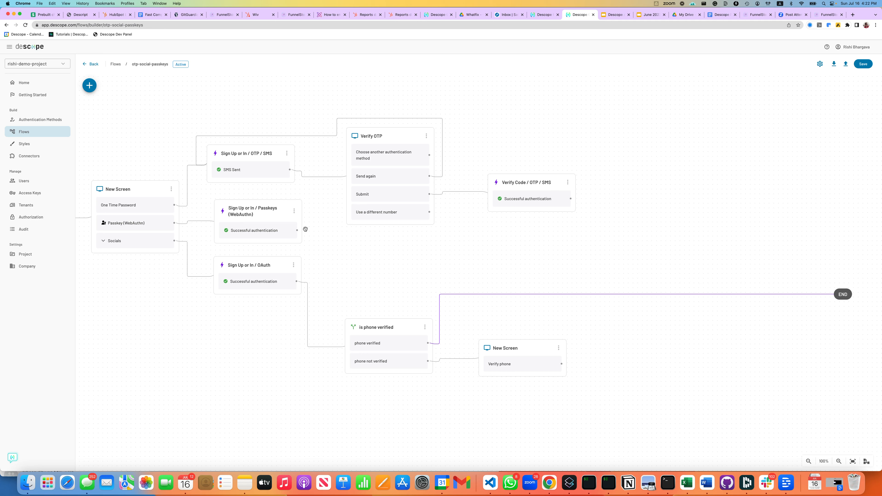
Route Passkeys success into the 'is phone verified' check and tidy the node positions
left_click_drag(298, 230, 519, 348)
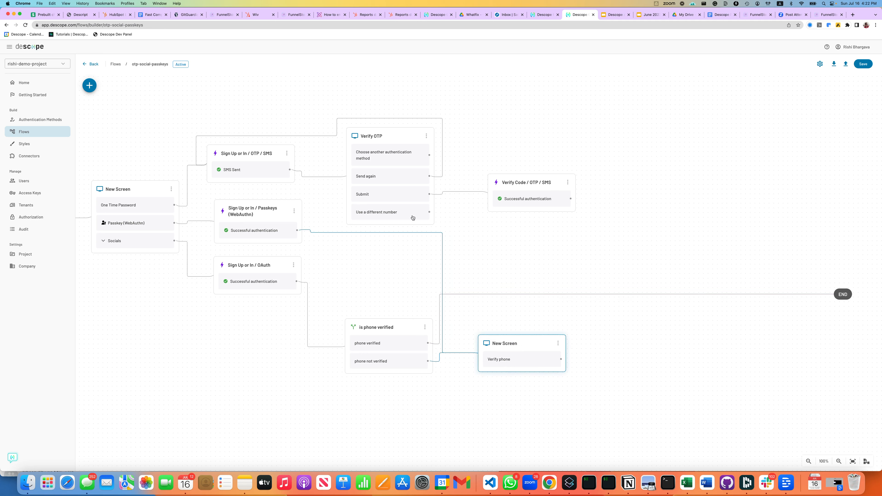
left_click(411, 233)
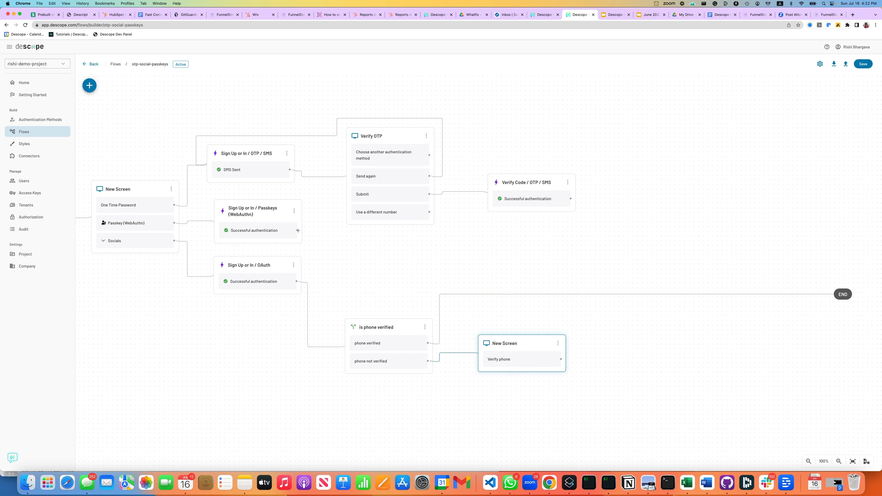
left_click_drag(299, 230, 392, 244)
left_click_drag(507, 340, 510, 304)
left_click_drag(846, 296, 815, 240)
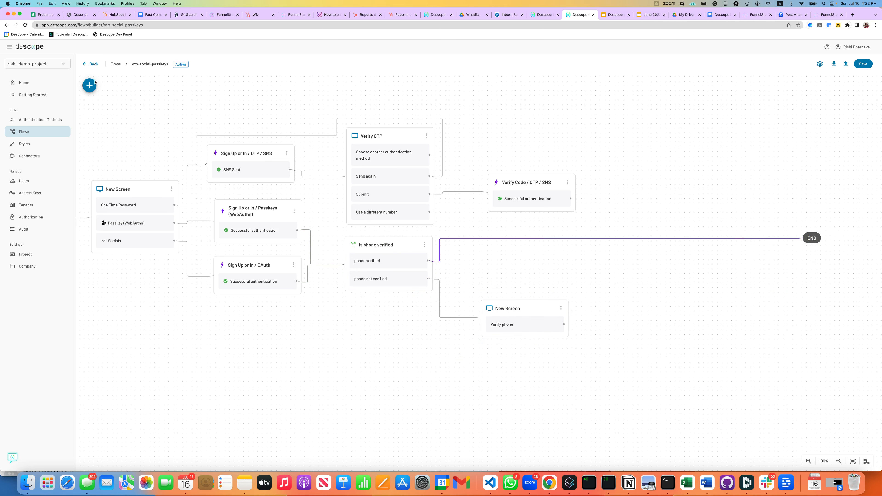
Add the Update User / OTP / SMS action, found by searching 'update', to the canvas
left_click(89, 85)
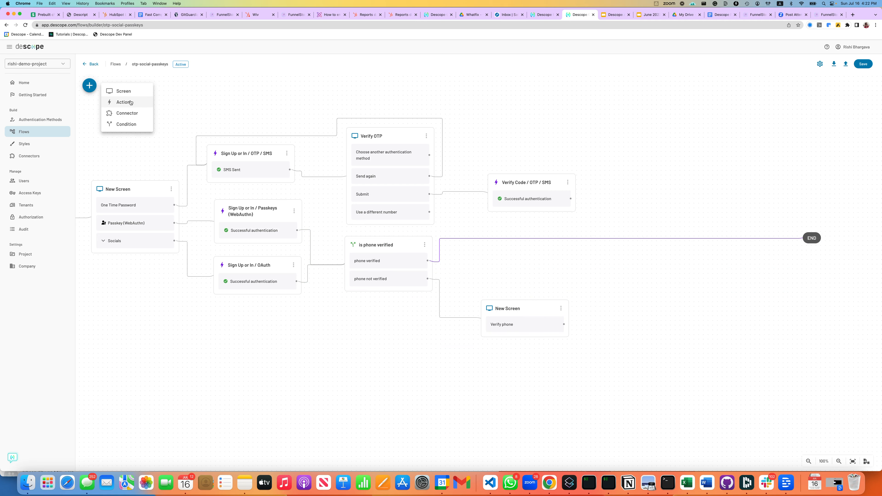
left_click(129, 102)
type("update")
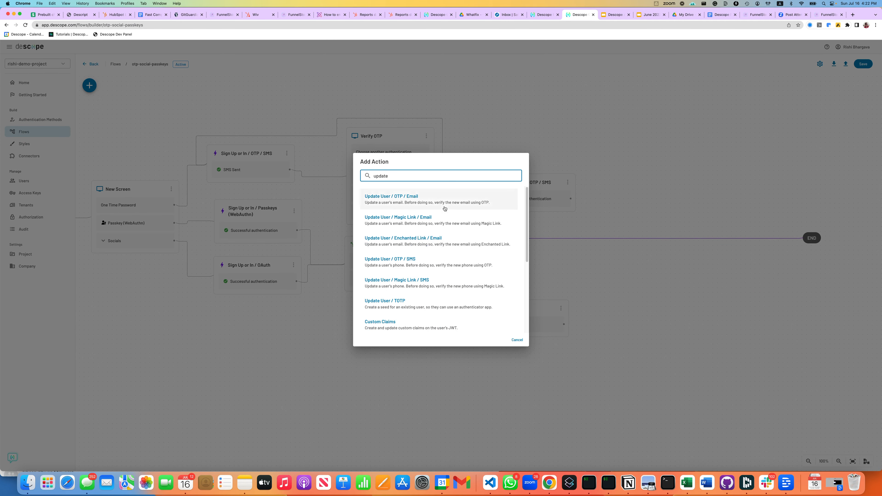
left_click(419, 263)
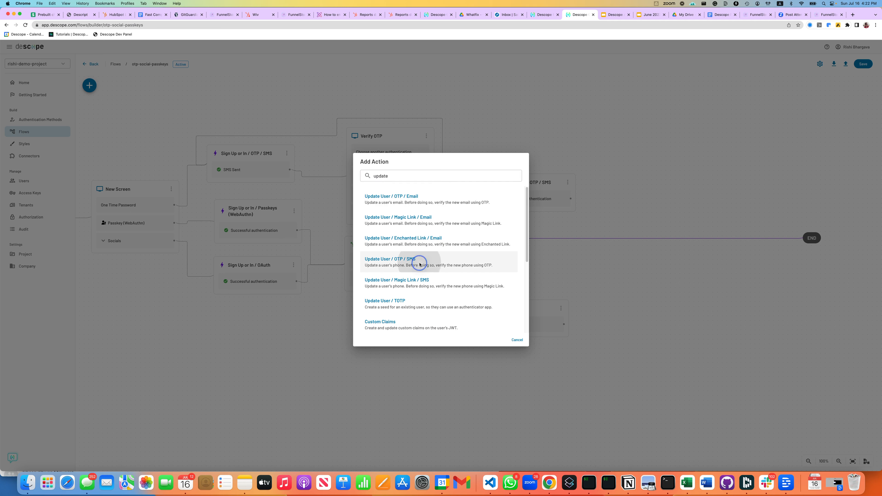
left_click(656, 301)
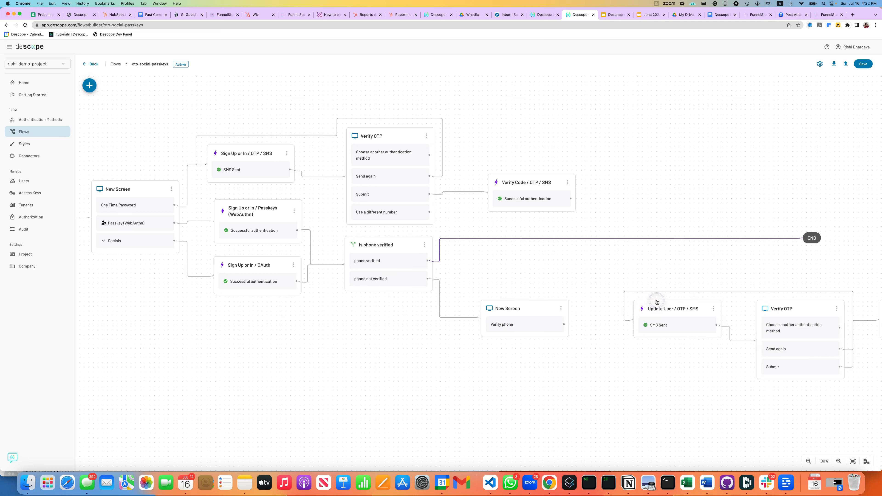
Link Verify phone to the Update User step and the verification success to END
left_click_drag(564, 324, 652, 308)
left_click_drag(718, 254, 503, 253)
left_click_drag(597, 244, 804, 245)
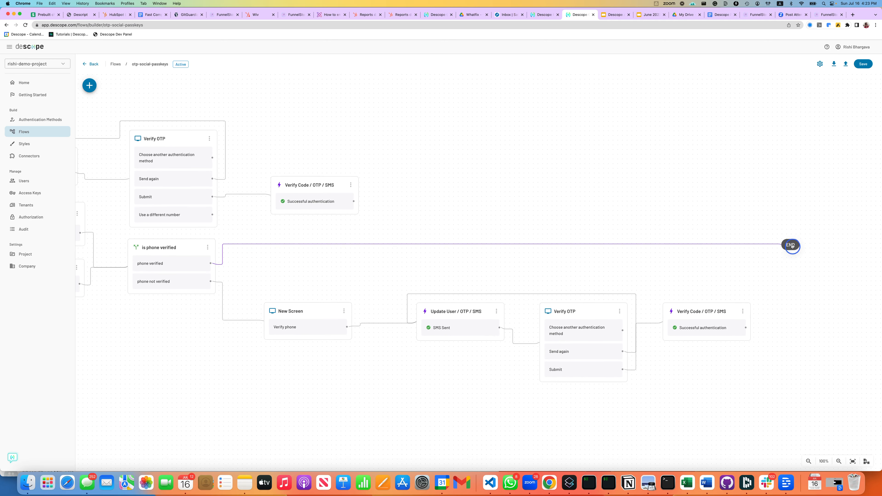
left_click_drag(746, 328, 788, 250)
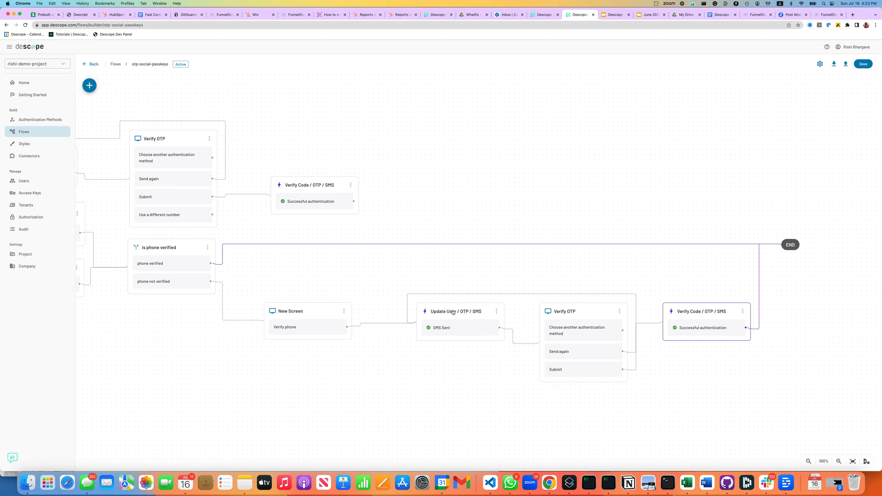
left_click(453, 312)
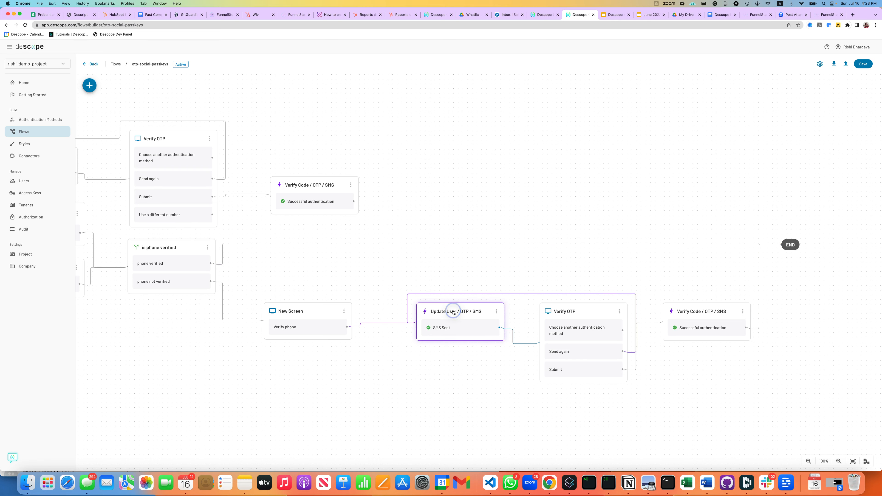
Turn on 'Add to login IDs' for Update User / OTP / SMS, keeping the existing user's value
double_click(453, 312)
left_click(403, 275)
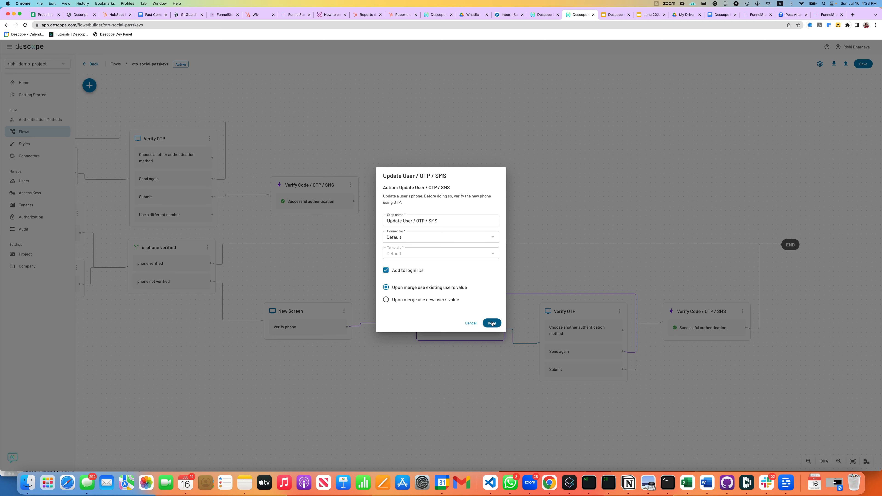
left_click(492, 323)
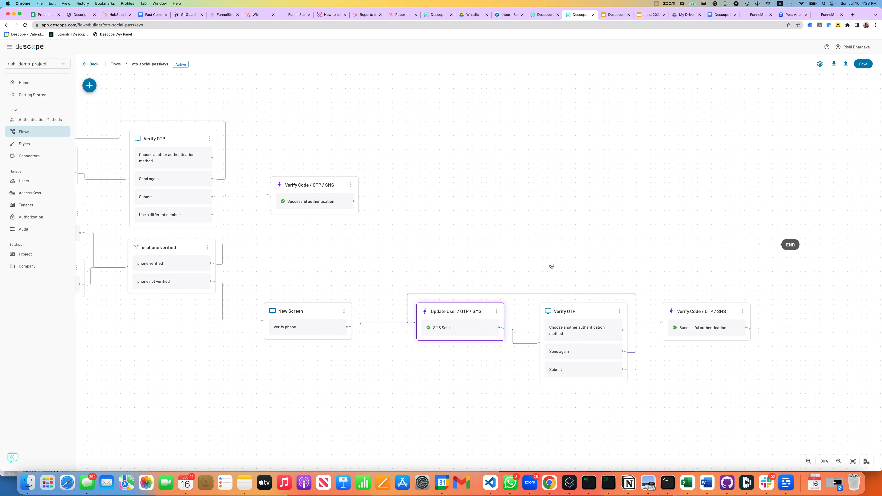
left_click_drag(478, 171, 579, 163)
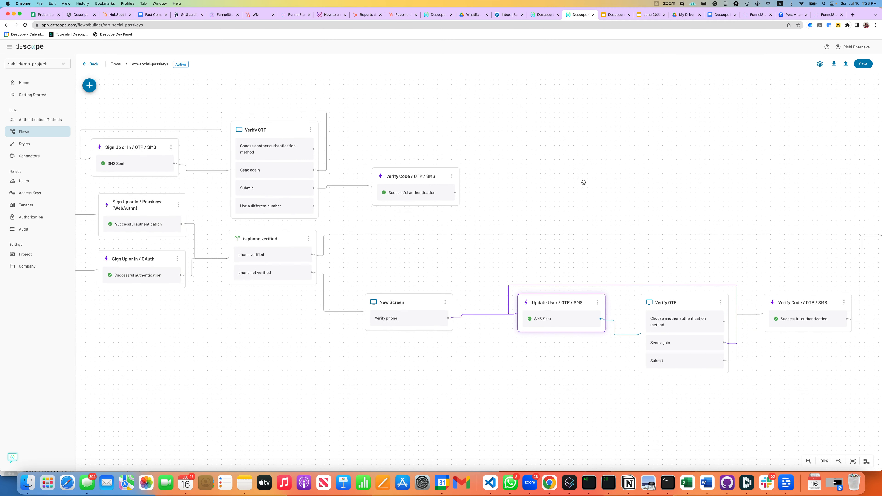
left_click_drag(616, 199, 478, 205)
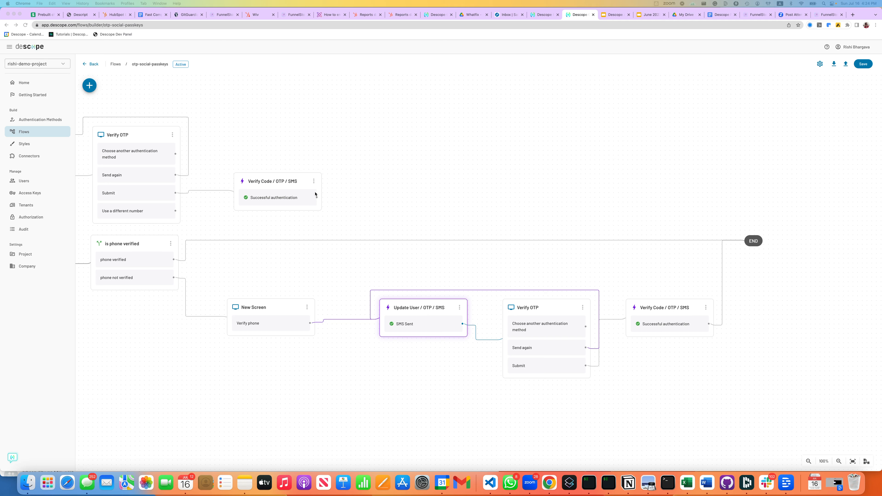
left_click_drag(287, 182, 372, 171)
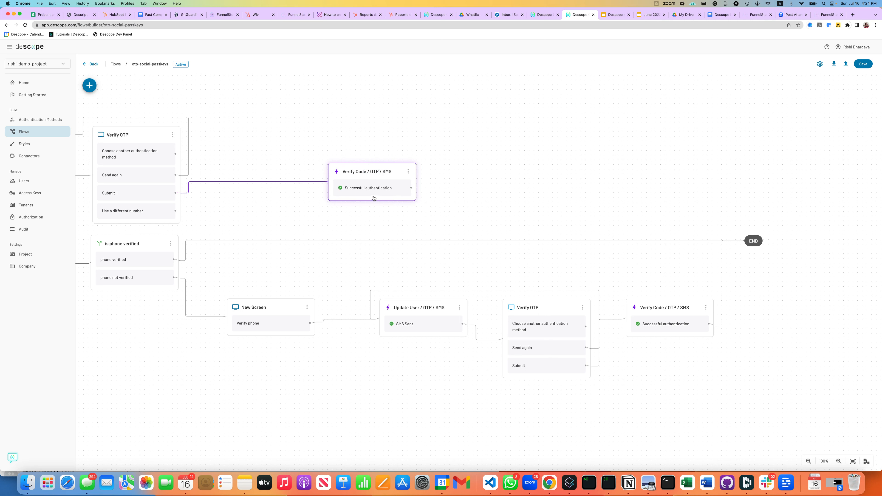
left_click_drag(386, 171, 278, 187)
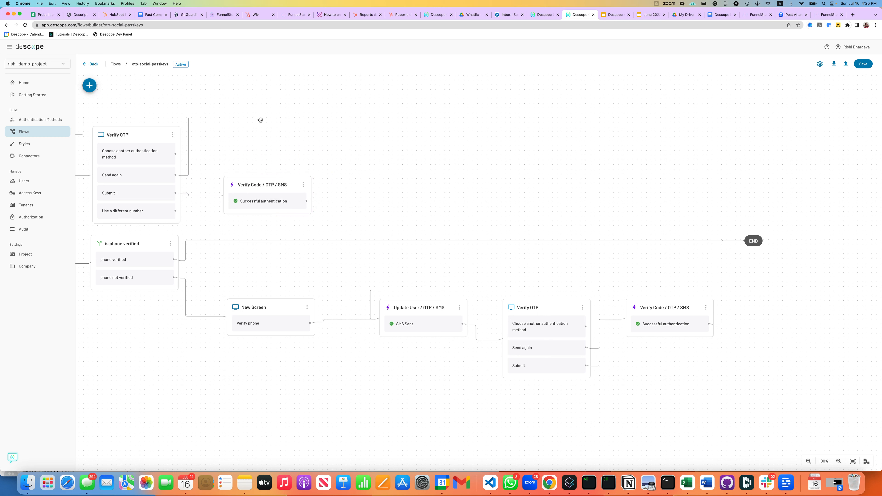
Add a condition step to the flow and name it 'Is new user'
left_click(89, 86)
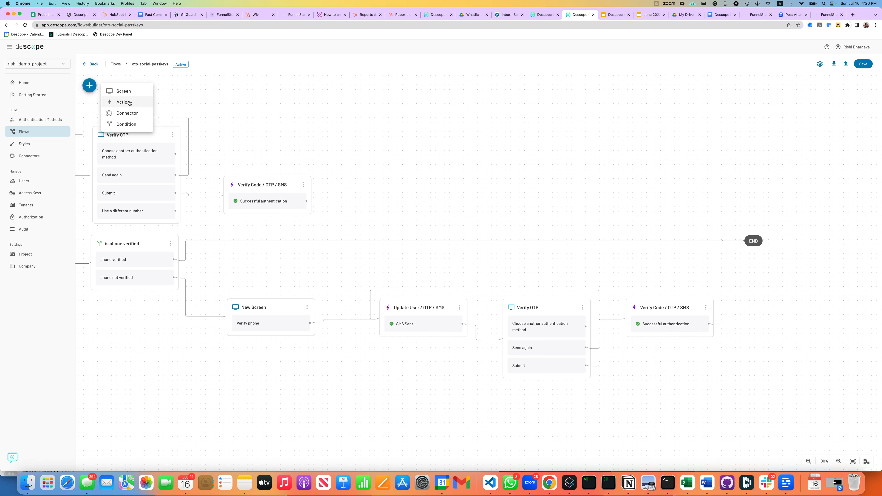
left_click(134, 123)
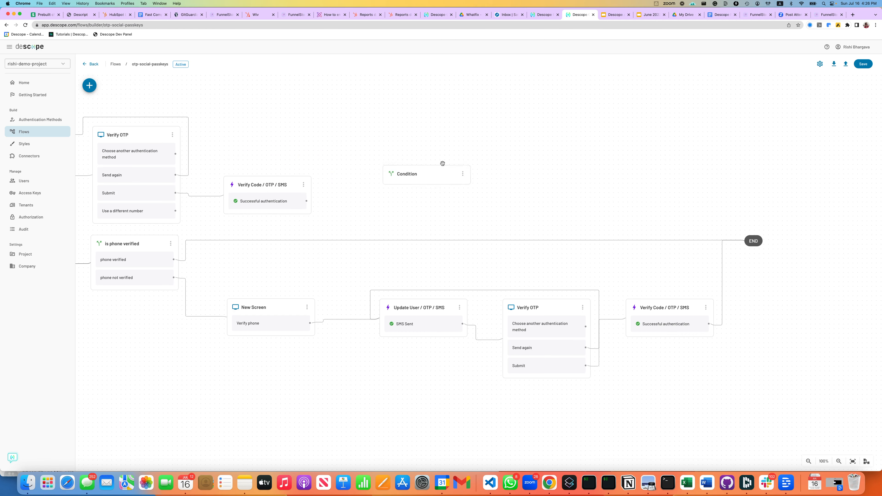
left_click(429, 162)
left_click(405, 210)
double_click(405, 211)
type("Is new user")
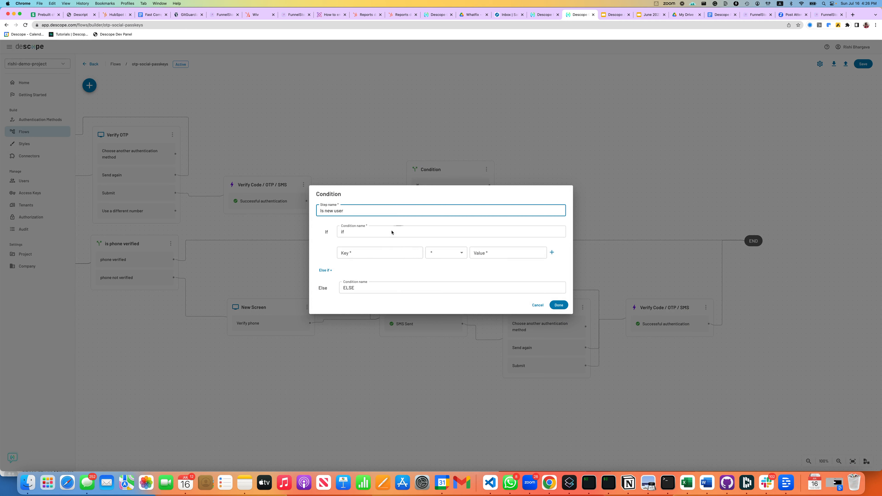
Set the 'New user' branch to trigger when authInfo.firstSeen Is True
double_click(389, 233)
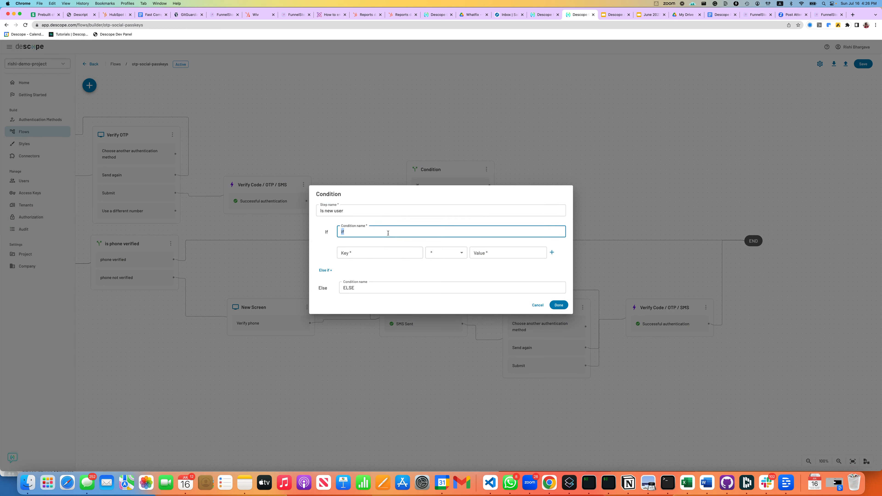
type("new user")
key("Down")
key("Tab")
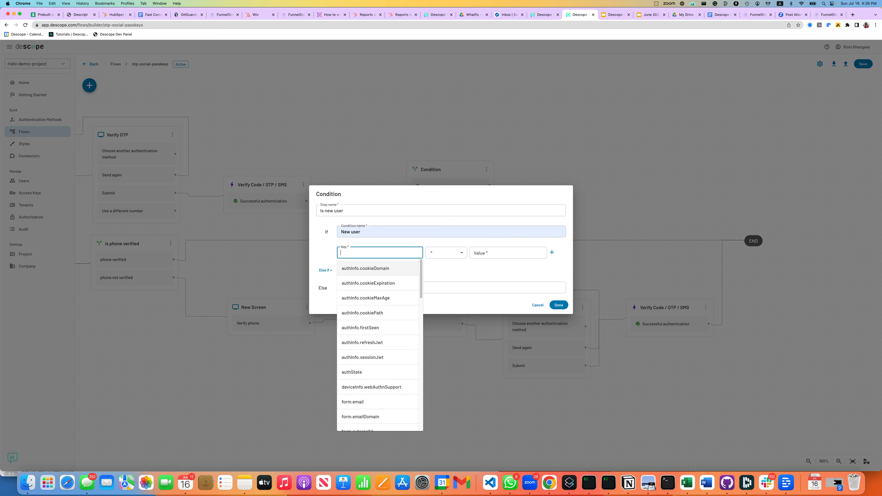
type("first")
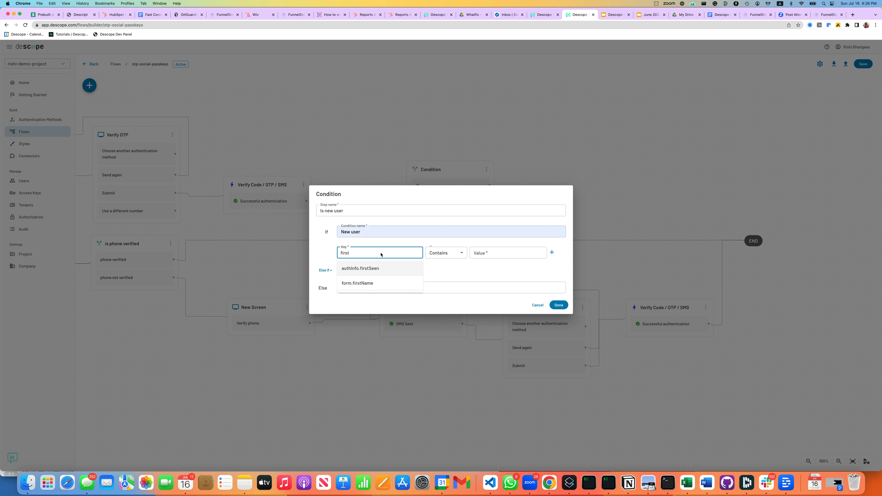
left_click(383, 270)
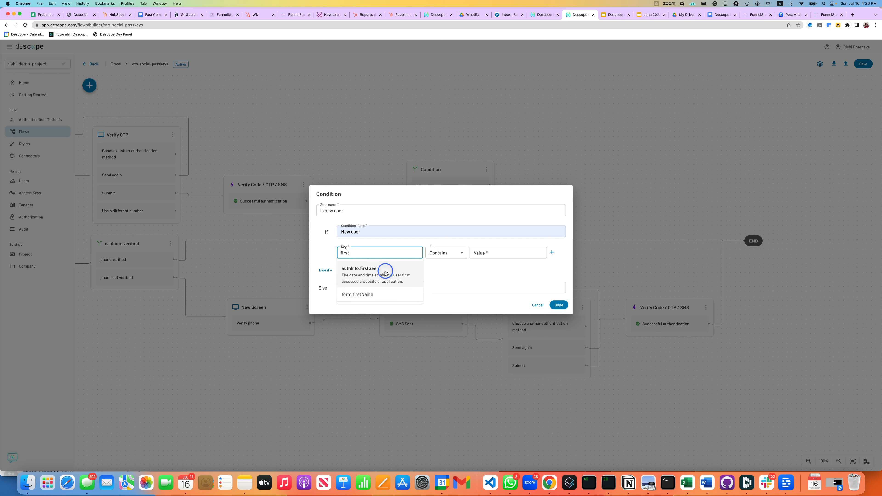
left_click(440, 253)
left_click(438, 276)
Name the else branch 'User exists' and save the condition
left_click(402, 290)
double_click(402, 290)
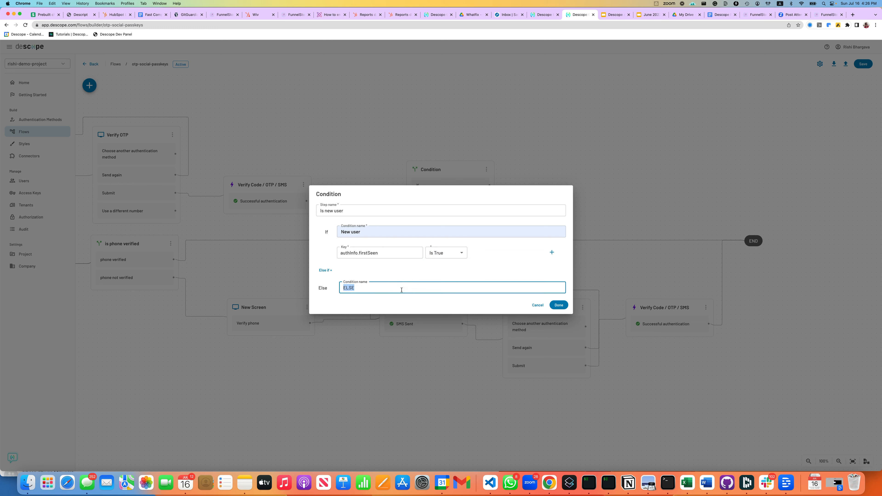
type("User exists")
left_click(559, 305)
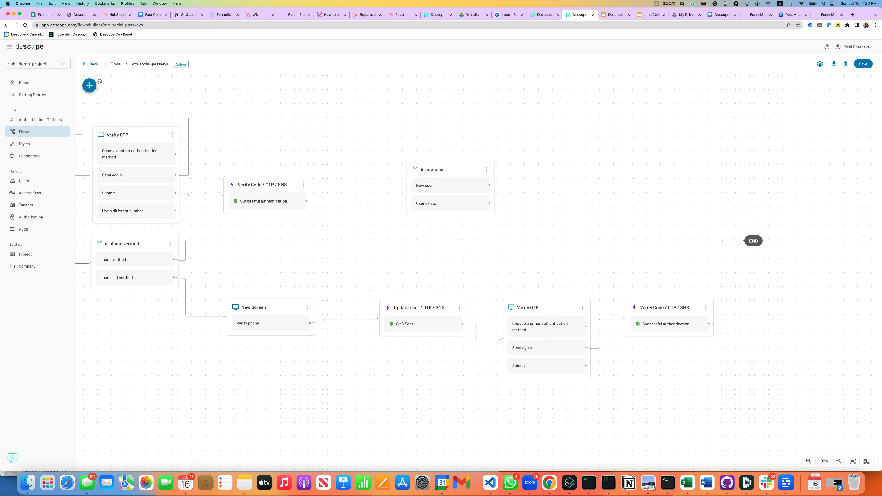
Add a new screen whose heading reads 'Enable Face ID or Touch ID' in H2 style
left_click(90, 85)
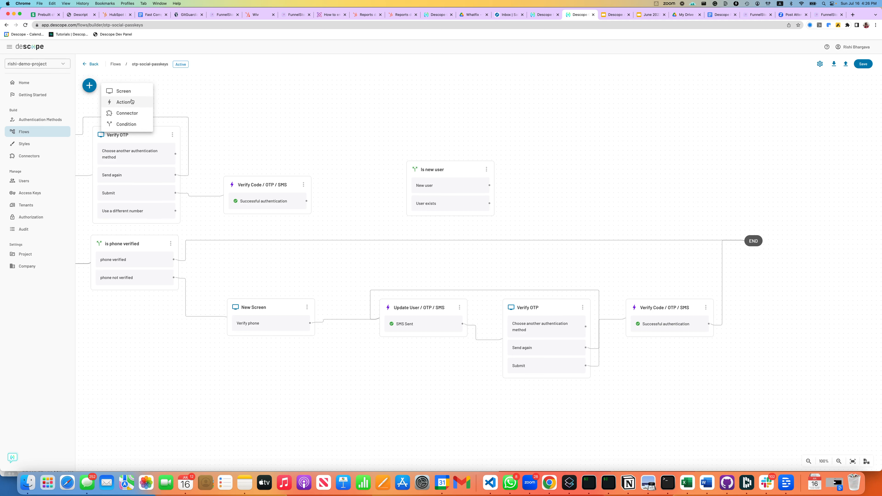
left_click(131, 94)
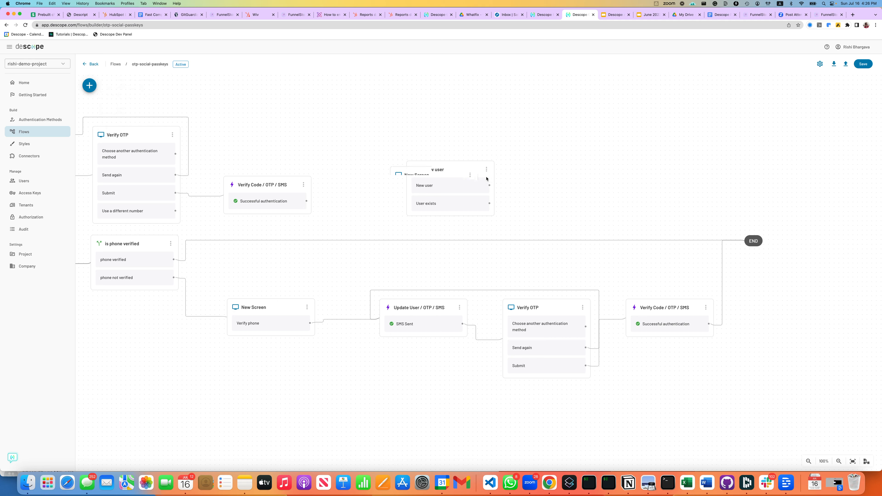
left_click(564, 169)
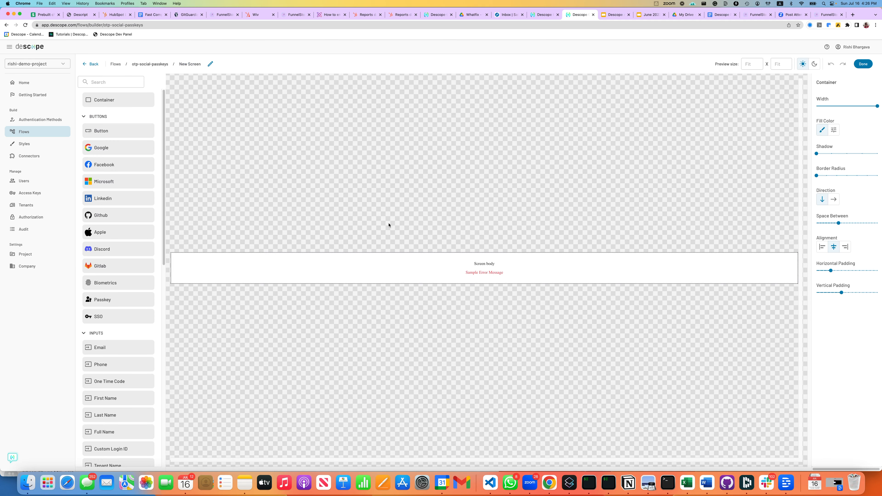
left_click(483, 263)
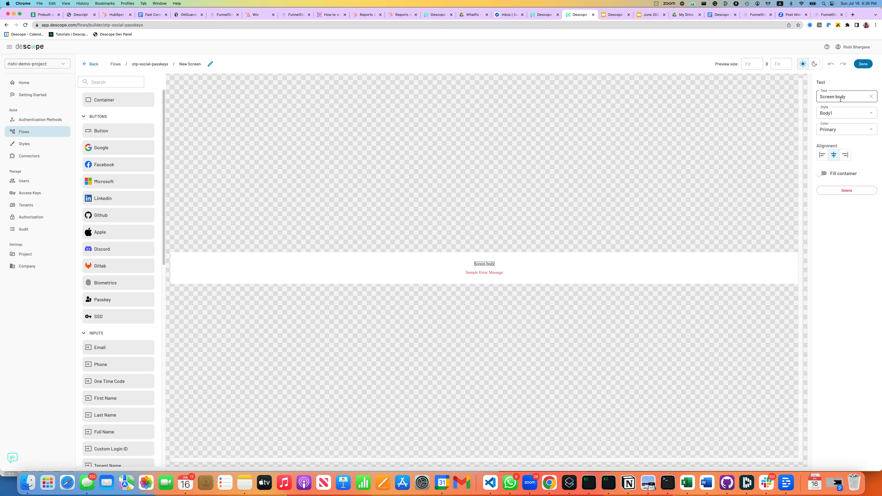
left_click_drag(840, 97, 819, 100)
type("Enable biometric")
key("BackSpace")
key("BackSpace")
key("BackSpace")
key("BackSpace")
key("BackSpace")
key("BackSpace")
key("BackSpace")
key("BackSpace")
key("BackSpace")
key("BackSpace")
type("Face ID or Touch ID")
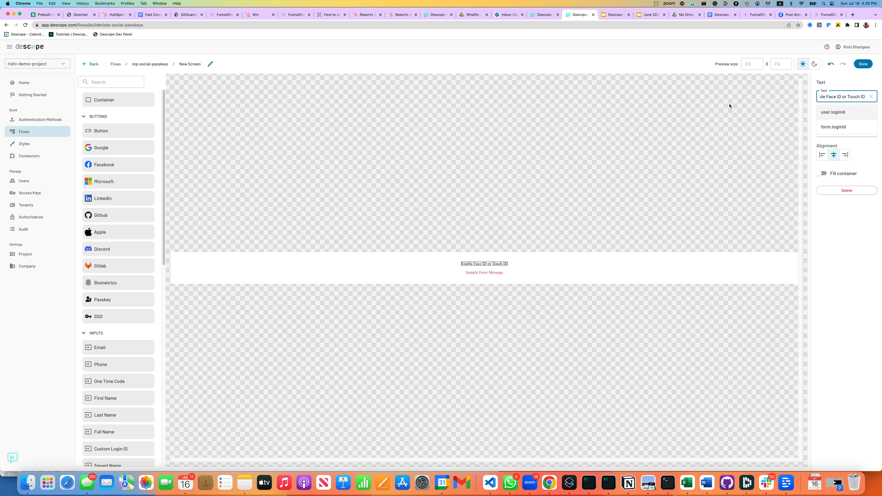
key("Tab")
left_click(842, 139)
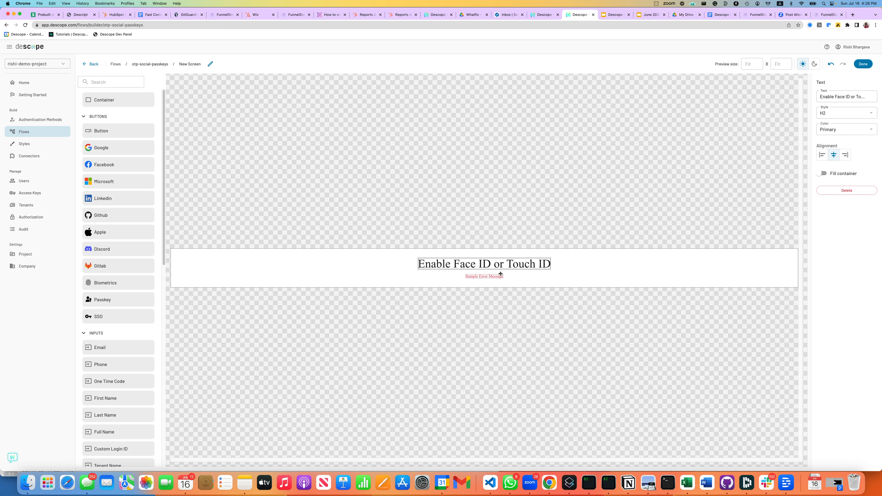
Add a 'Continue' button below the heading and finish editing the screen
left_click_drag(117, 132, 450, 270)
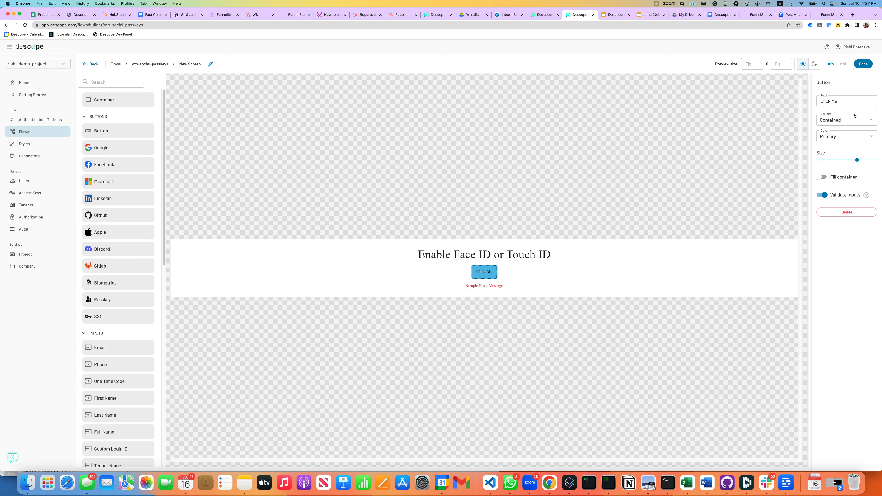
triple_click(848, 97)
type("C")
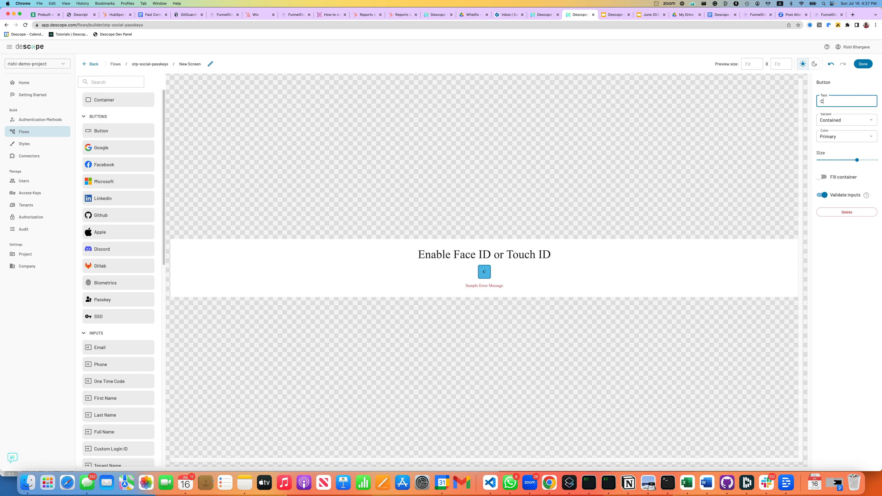
type("ontinue")
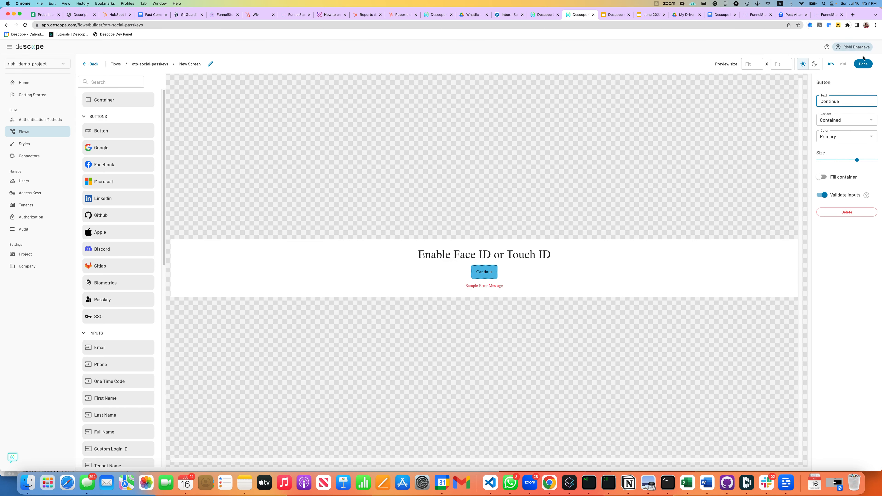
left_click(864, 65)
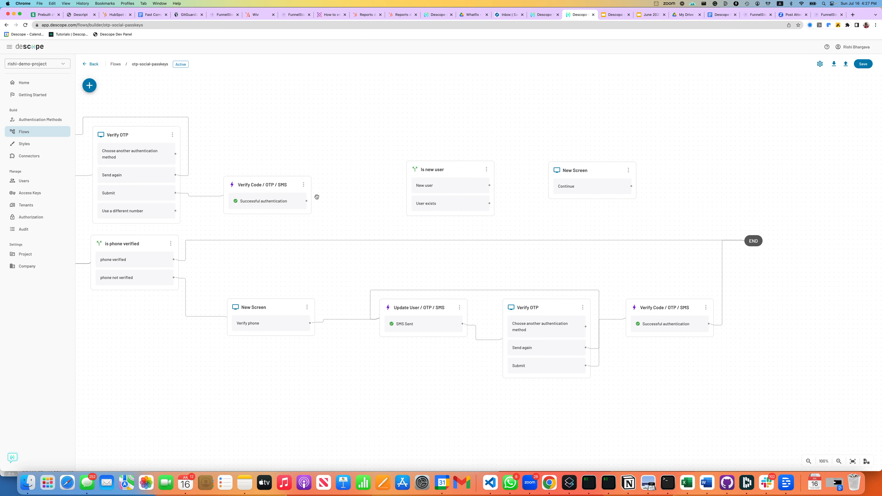
Wire Successful authentication into Is new user and rename the new screen 'Enable biometric'
left_click_drag(306, 201, 515, 168)
double_click(515, 168)
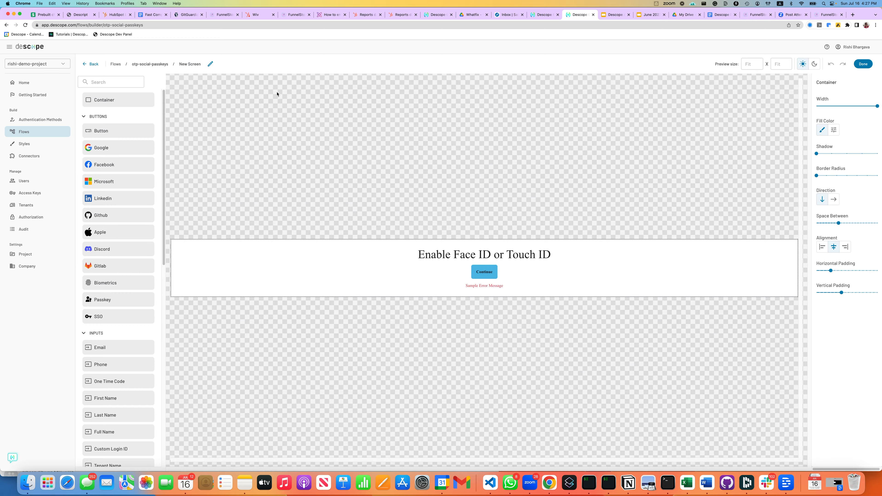
left_click(210, 65)
triple_click(186, 64)
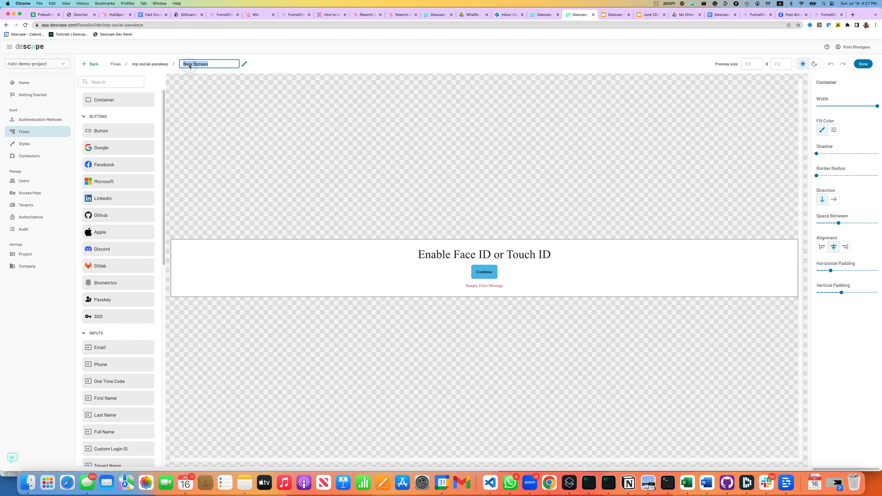
type("Enable biometric")
left_click(863, 63)
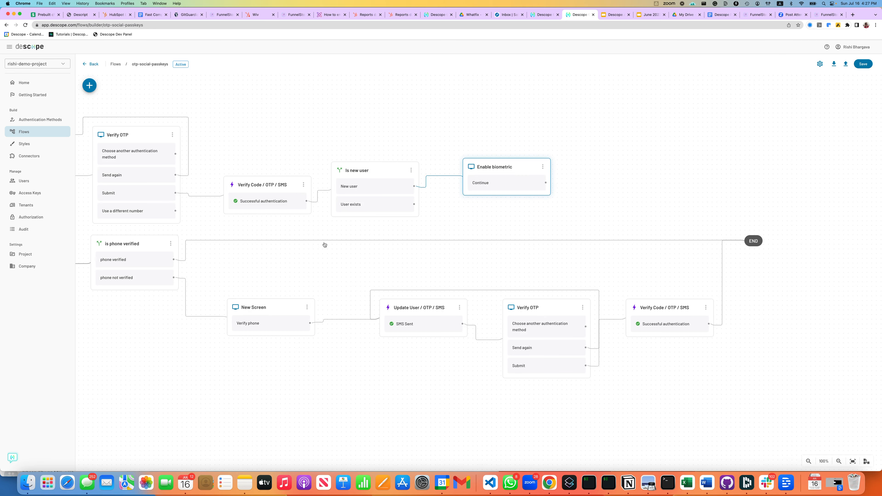
left_click_drag(269, 265, 519, 232)
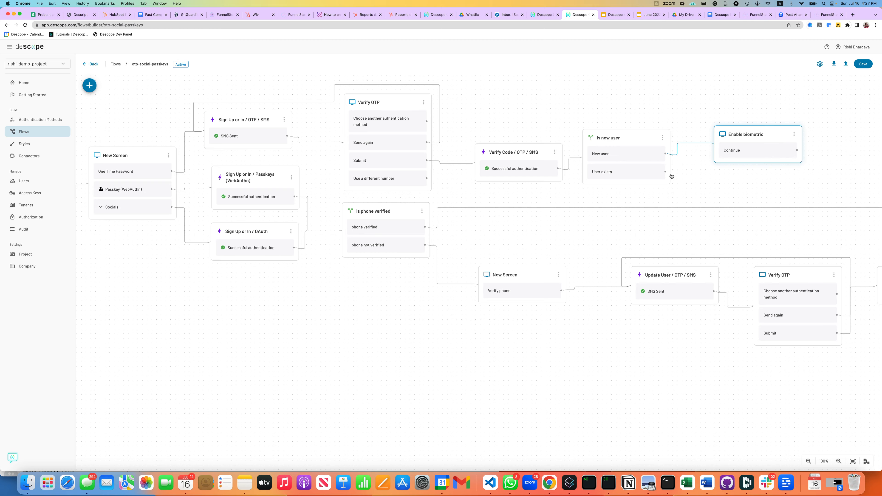
left_click_drag(721, 108, 344, 124)
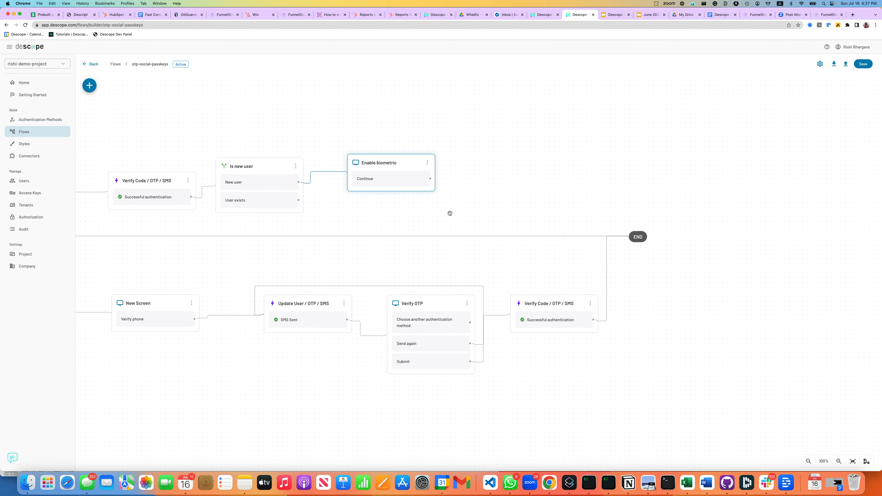
Add an Update User / Passkeys (WebAuthn) action, found by searching 'update pass'
left_click(89, 86)
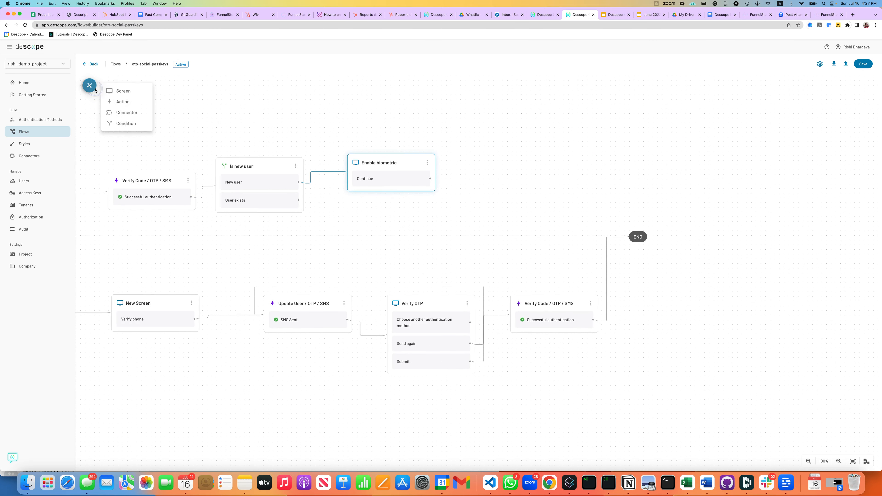
left_click(129, 104)
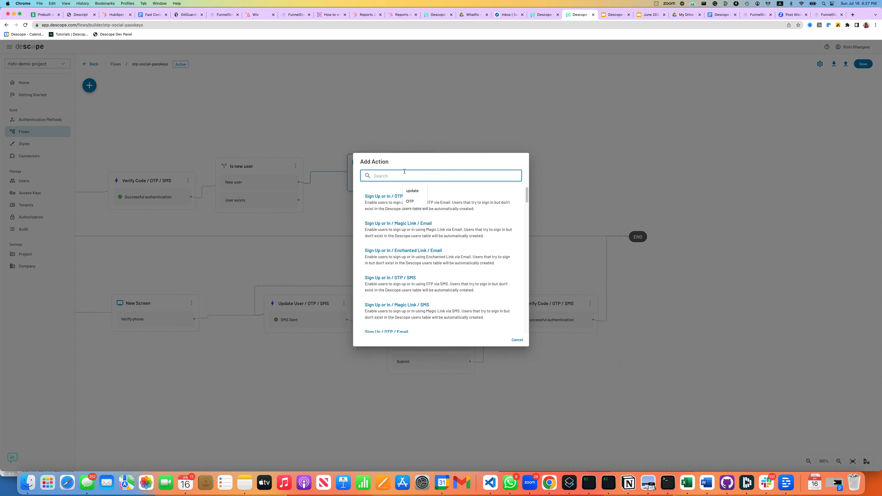
type("update")
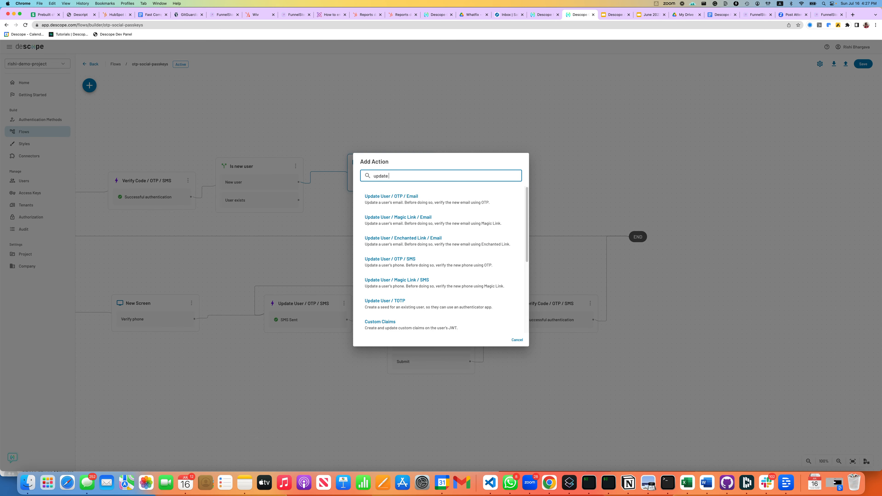
type(" pass")
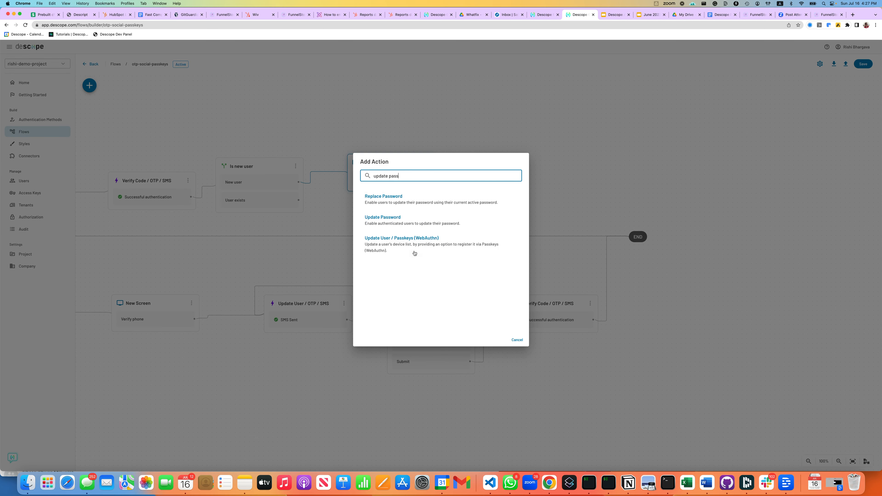
left_click(414, 240)
left_click(566, 141)
Link Continue to the passkey update and its success to END, then save the flow
left_click_drag(431, 179, 521, 155)
left_click_drag(594, 175, 638, 237)
left_click_drag(407, 218, 717, 205)
left_click_drag(520, 241, 372, 268)
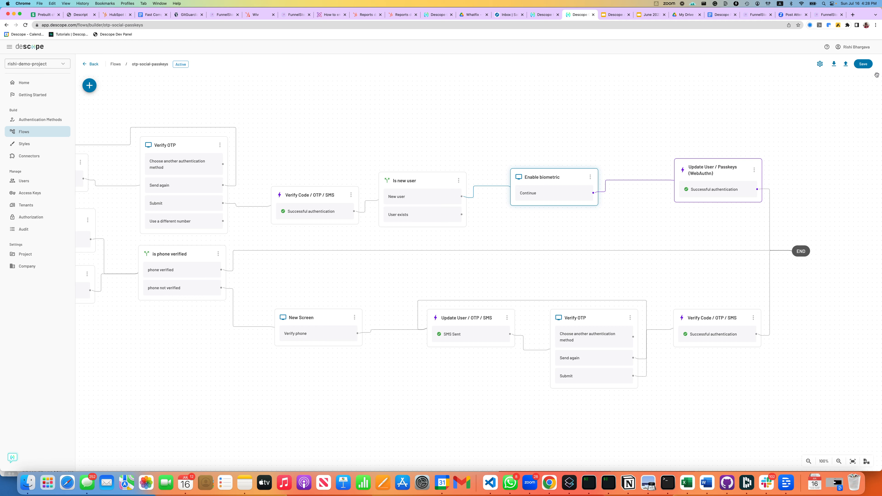
left_click(863, 65)
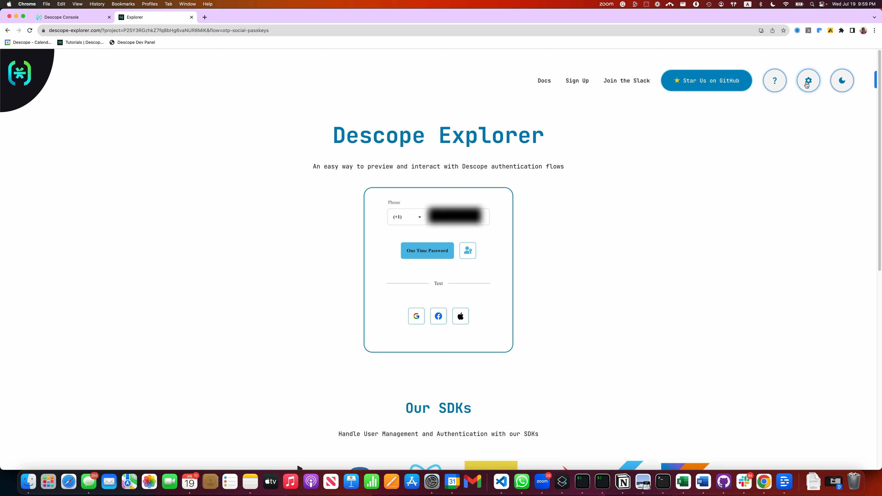
Sign up with a phone number and submit the SMS one-time code
left_click(459, 219)
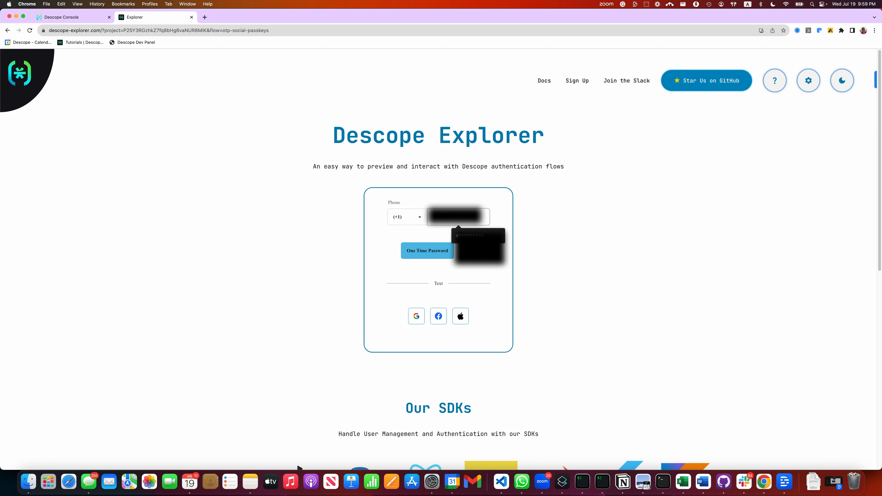
left_click(445, 252)
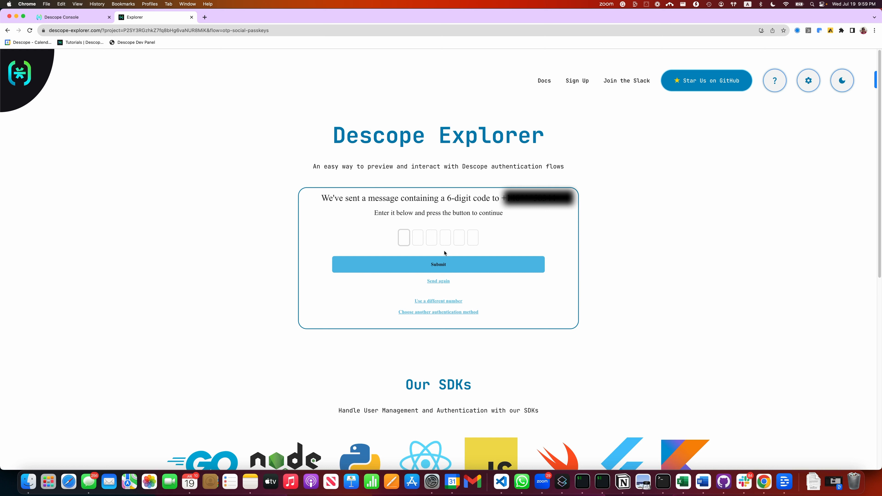
left_click(514, 265)
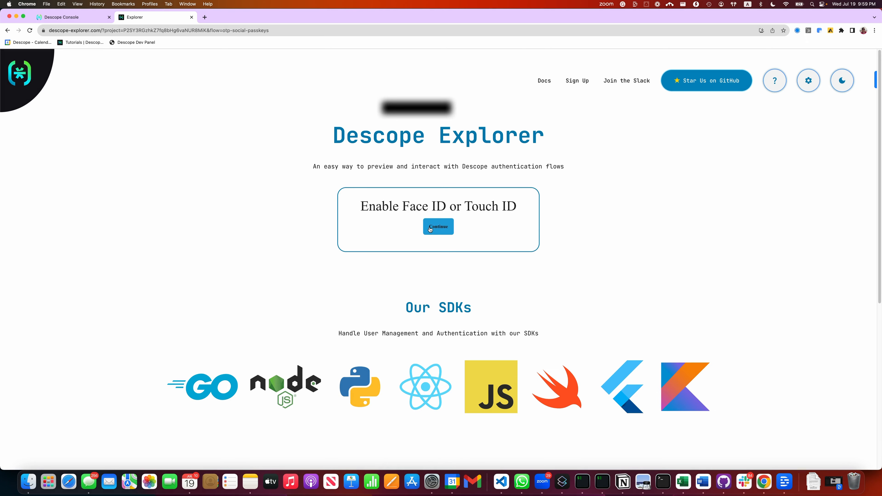
Enable Face ID or Touch ID by creating a passkey on this device
left_click(430, 229)
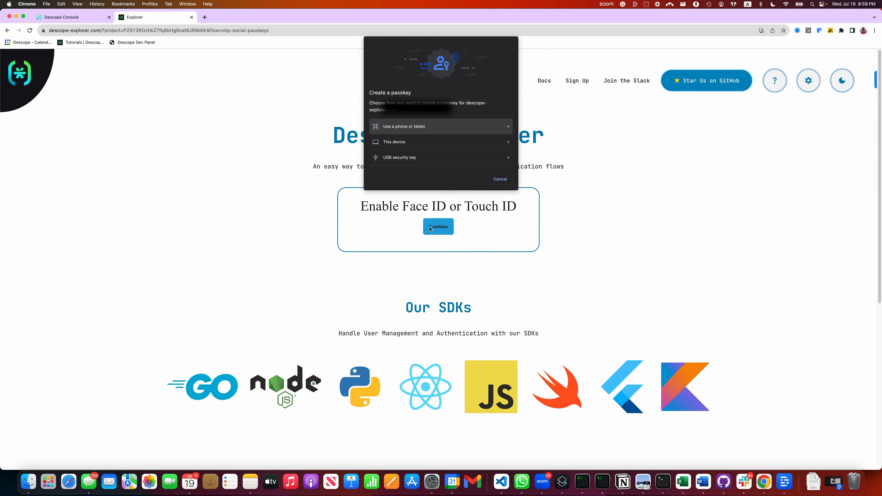
left_click(442, 142)
left_click(500, 141)
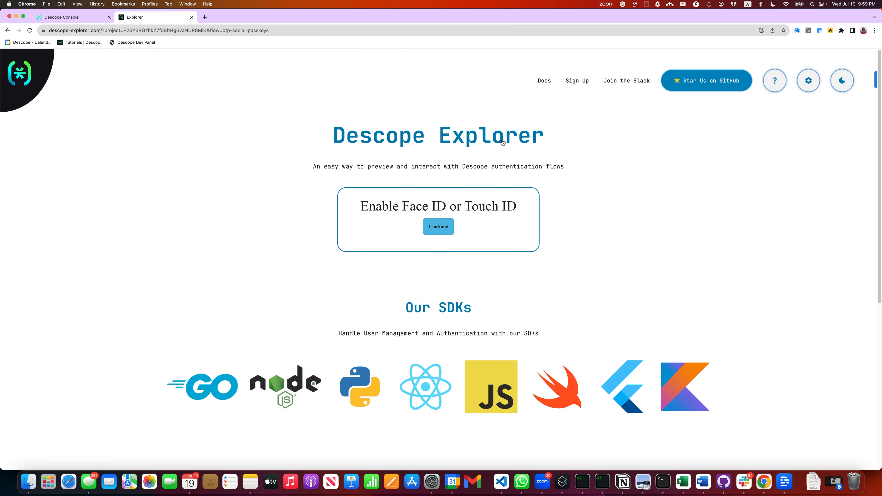
scroll(669, 189, "down", 3)
scroll(670, 187, "up", 3)
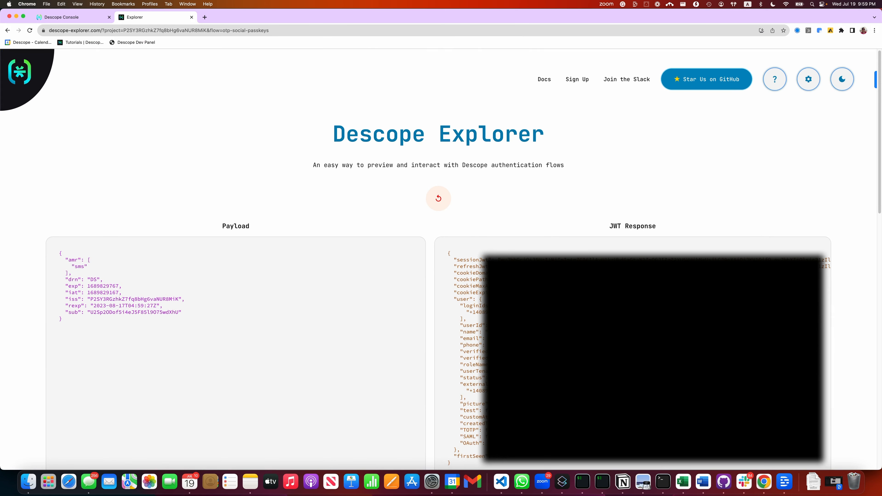
Reset the Explorer back to the login form
left_click(438, 198)
left_click(434, 216)
left_click(560, 193)
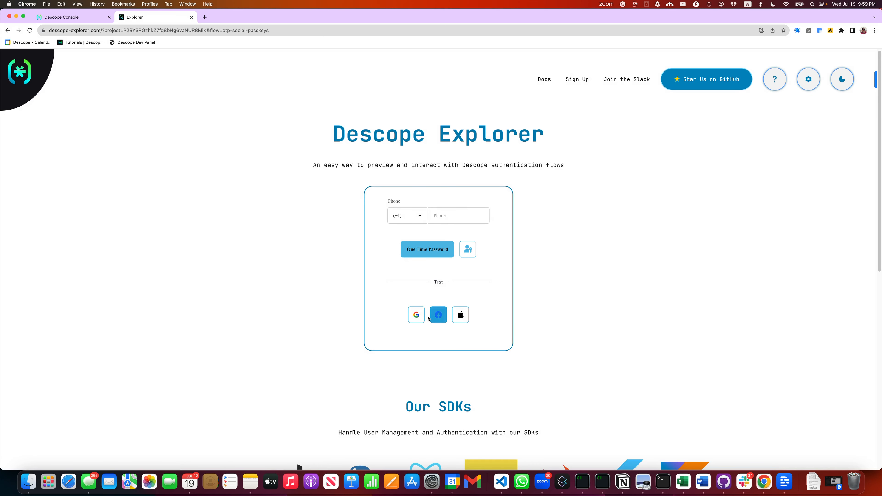
Sign in with Google, then verify a phone number with the SMS one-time code
left_click(417, 321)
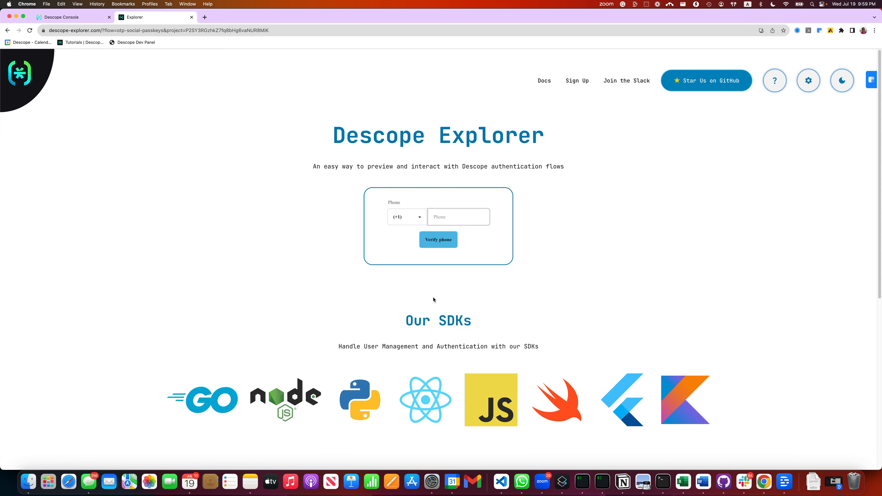
left_click(457, 215)
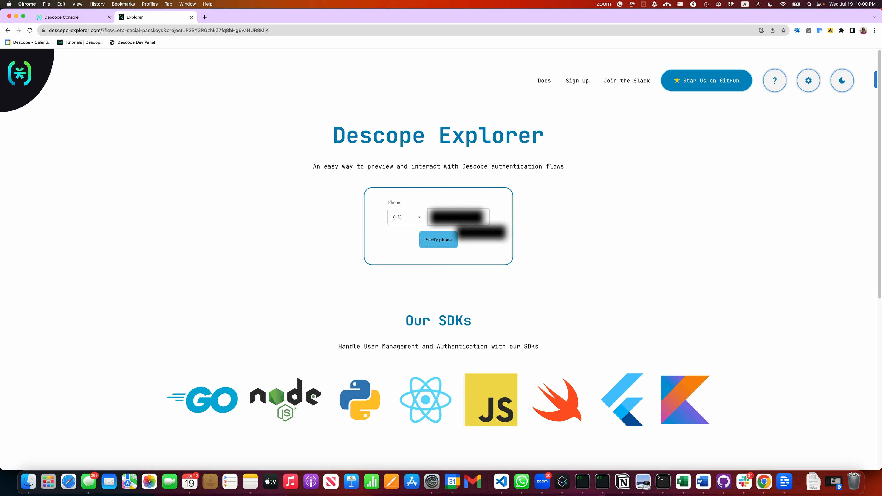
type("4")
left_click(444, 245)
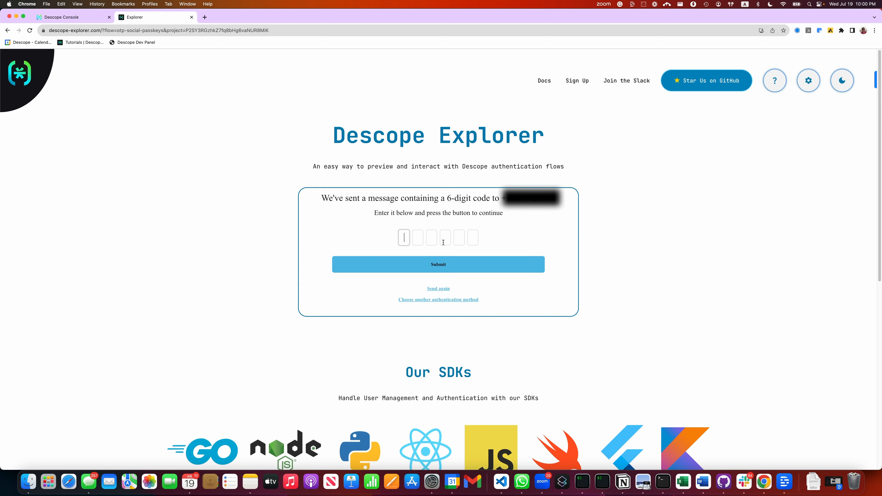
left_click(445, 267)
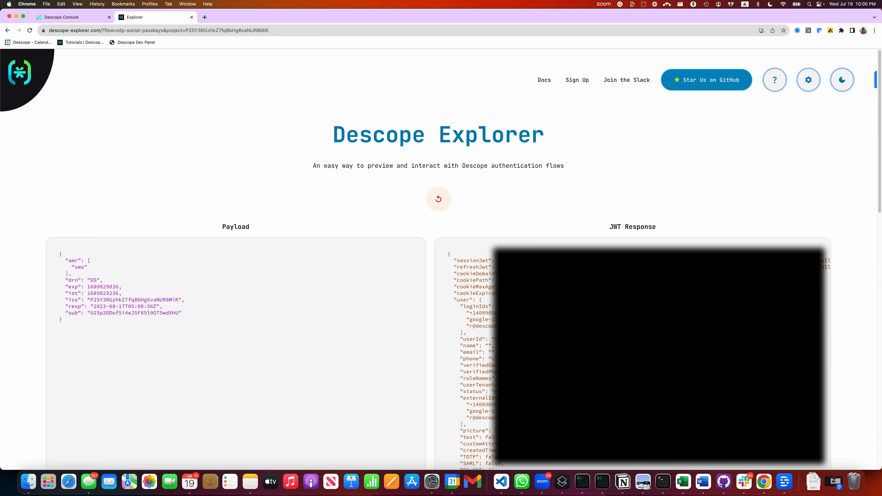
Inspect the JWT response for the phone, Google and email external IDs
scroll(503, 359, "down", 3)
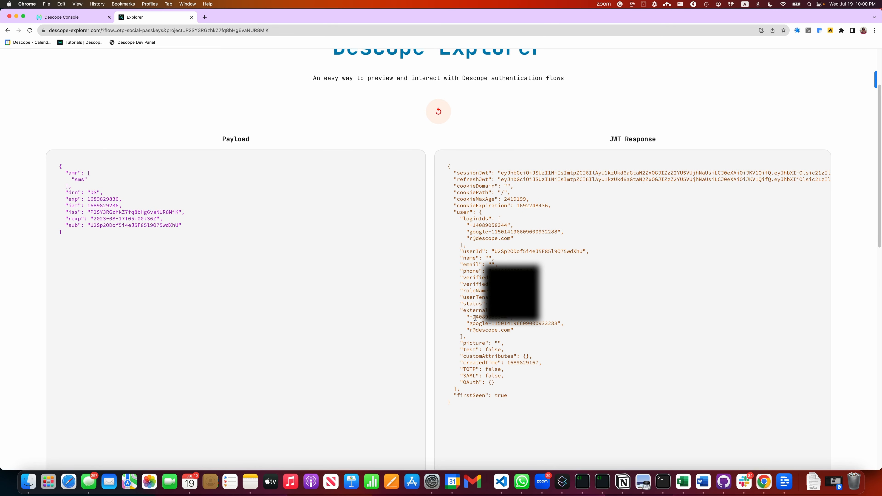
left_click_drag(466, 317, 595, 331)
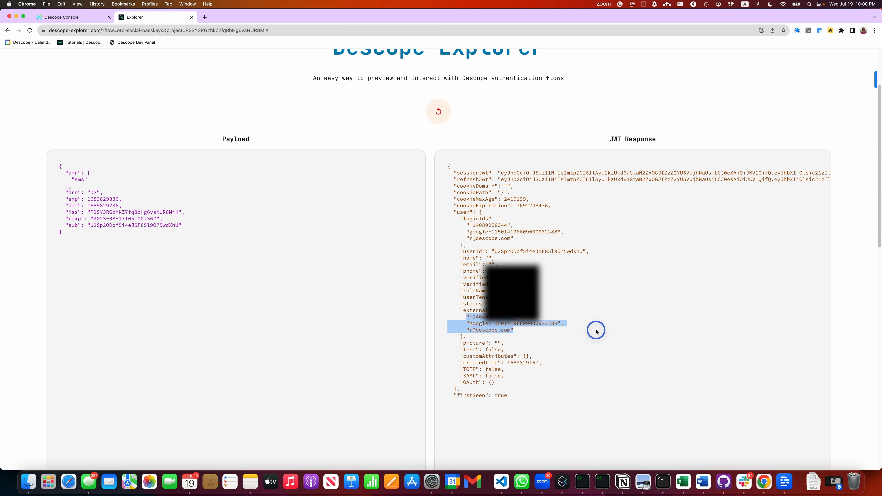
left_click(582, 330)
left_click(516, 333)
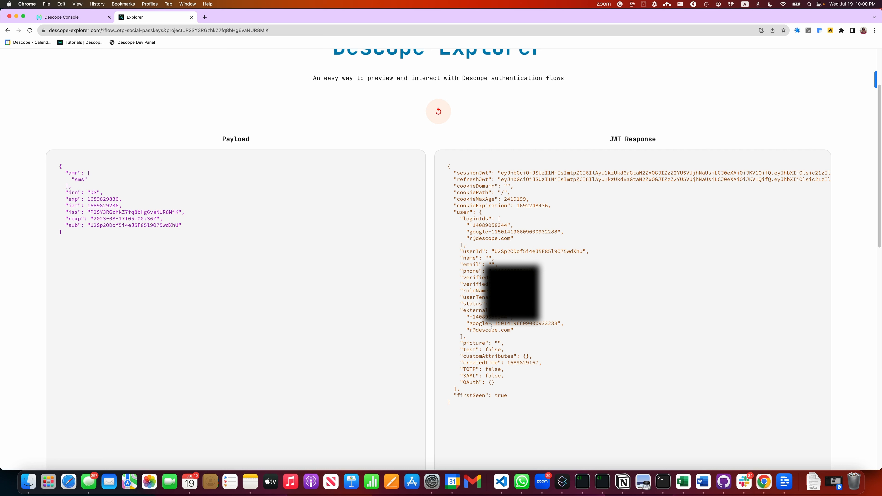
Check the Users list in the Descope Console, widening the Login ID column
left_click(84, 20)
left_click(40, 215)
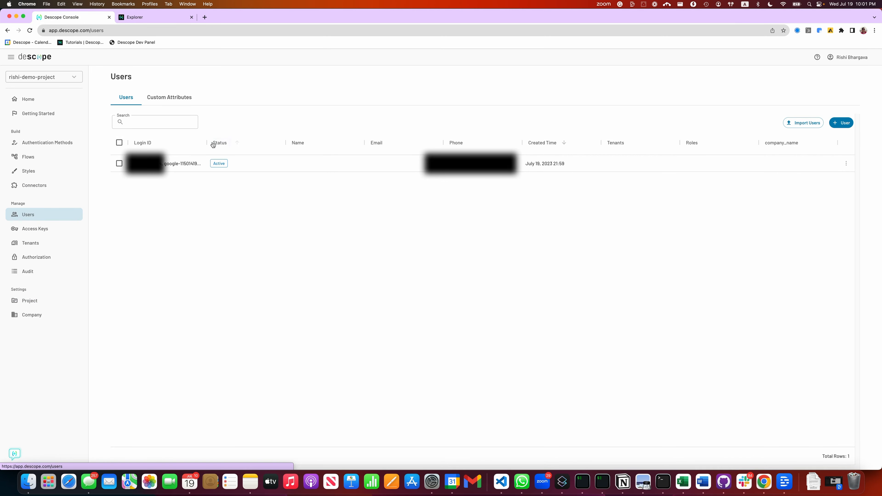
left_click_drag(207, 143, 229, 142)
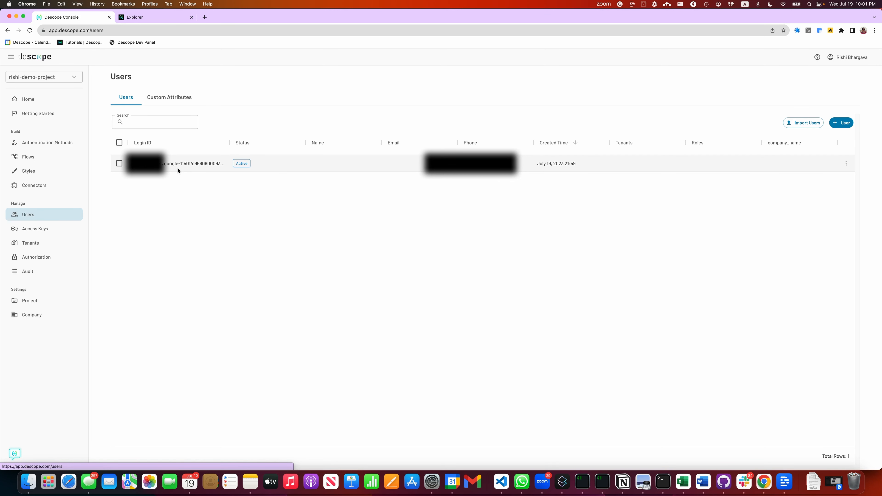
Reopen the otp-social-passkeys flow from the Flows list
left_click(38, 157)
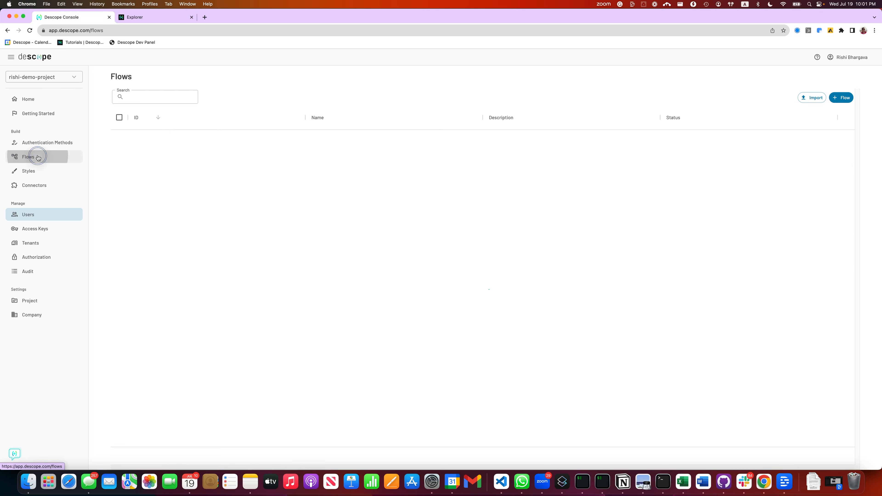
left_click(150, 228)
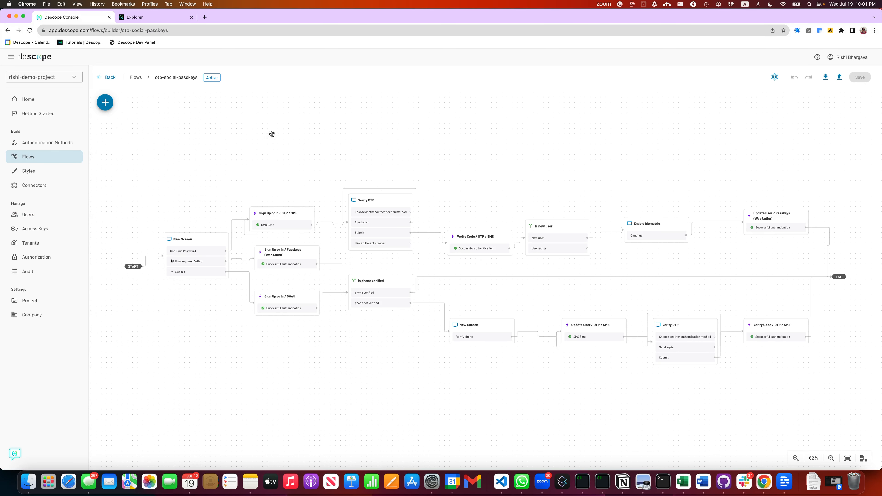
left_click_drag(425, 380, 383, 376)
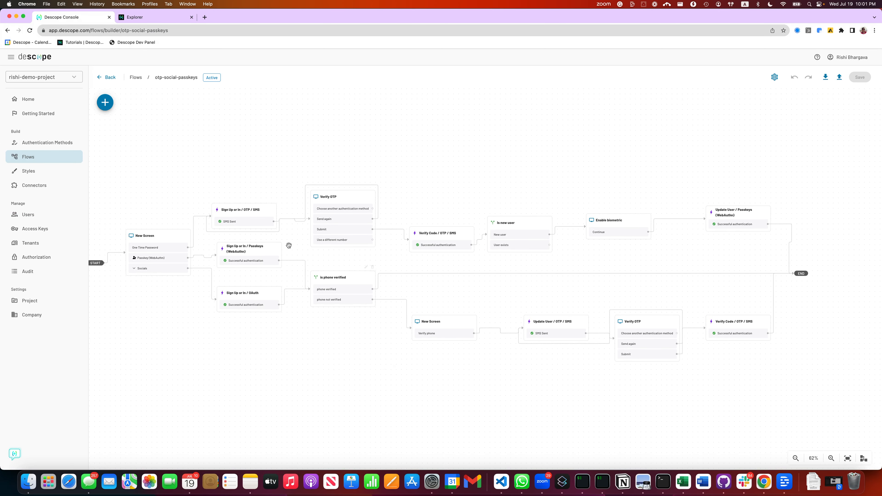